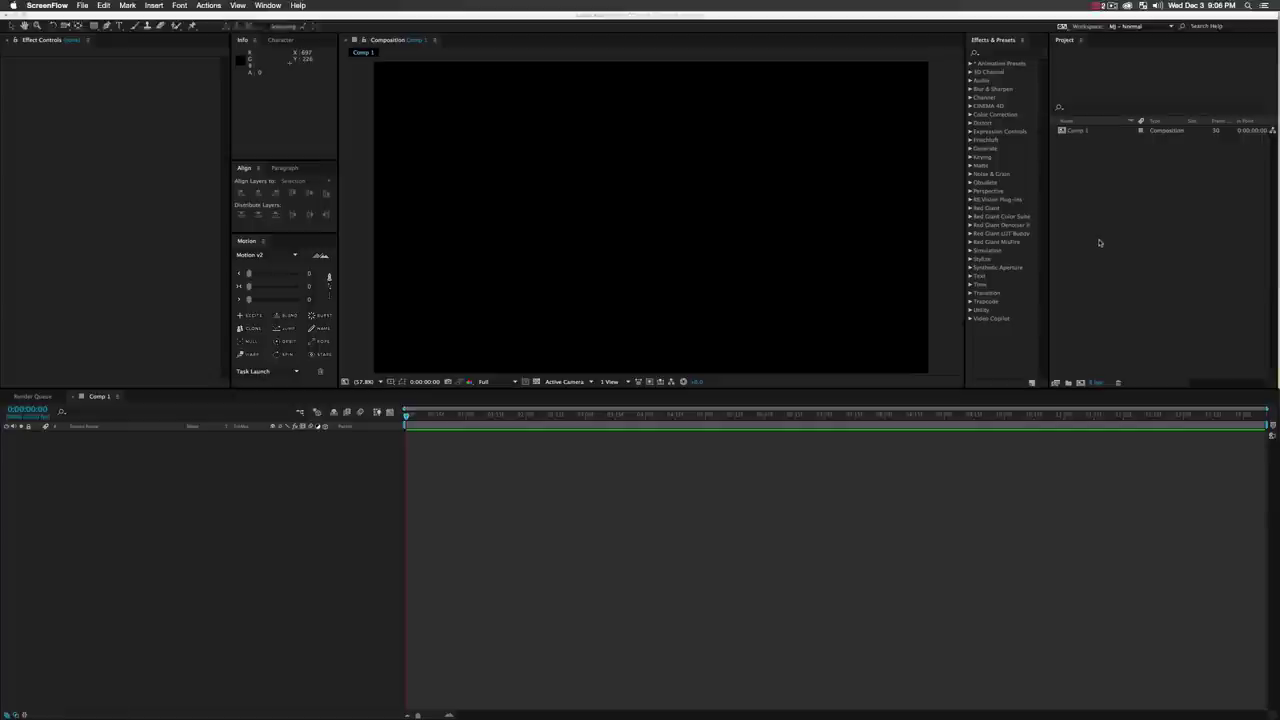
# Step: Create a new MAXON CINEMA 4D file named Untitled on the Desktop, replacing the existing file
pyautogui.click(1100, 240)
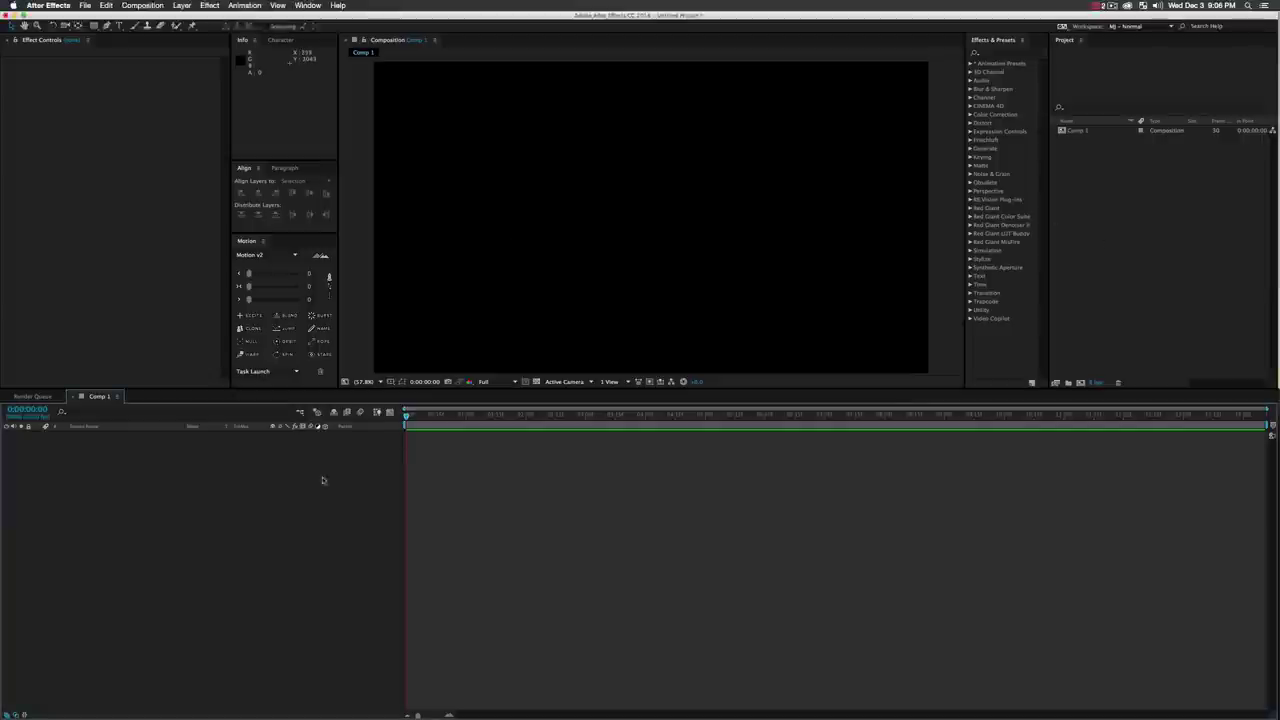
pyautogui.rightClick(1080, 172)
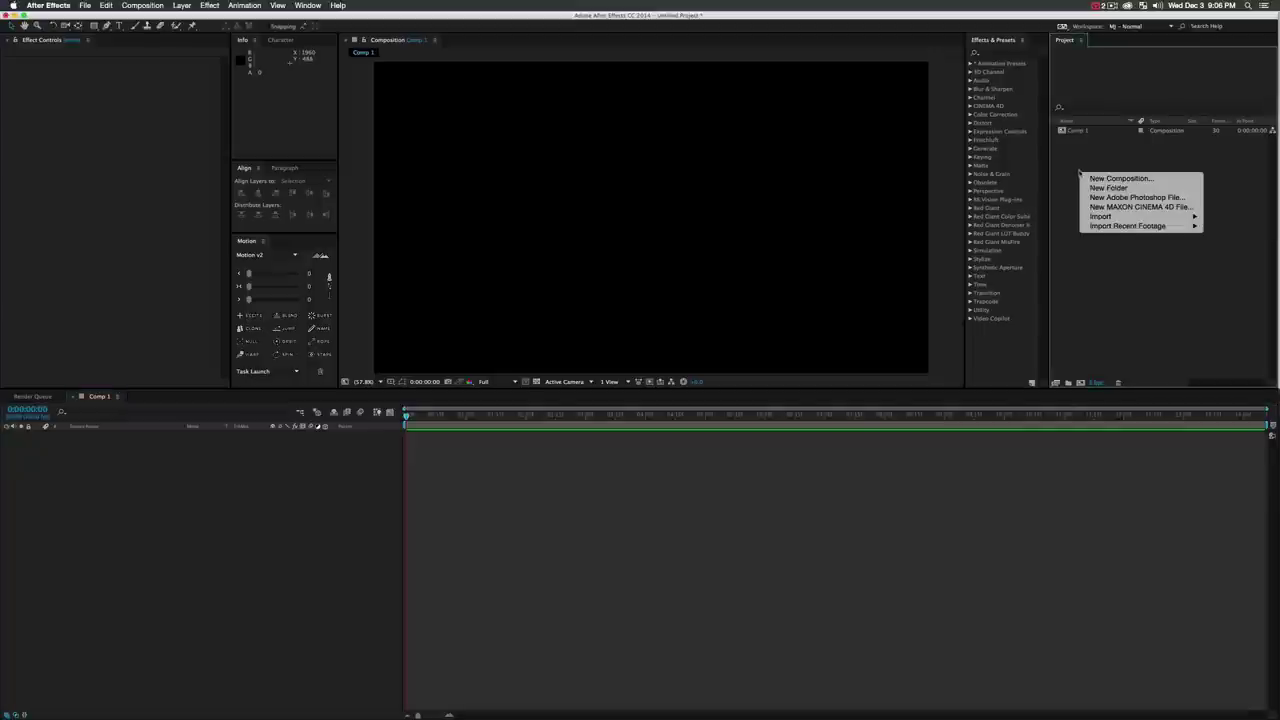
pyautogui.click(1127, 207)
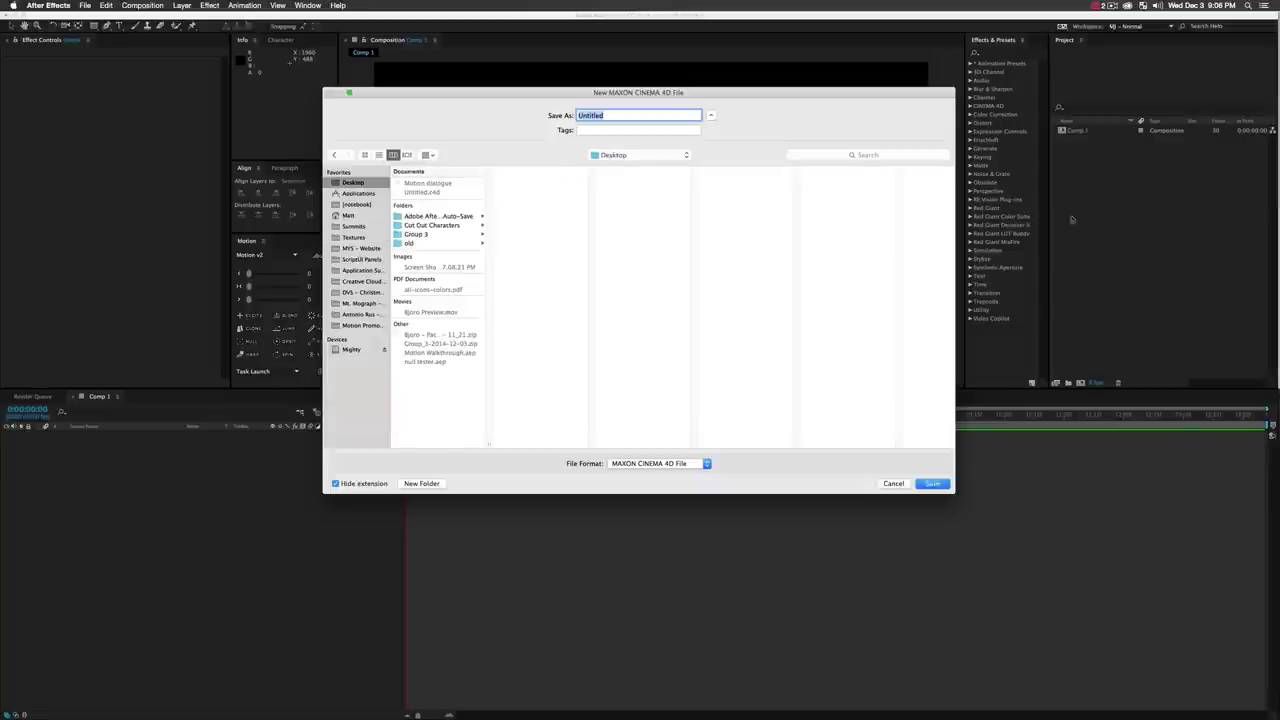
pyautogui.click(932, 484)
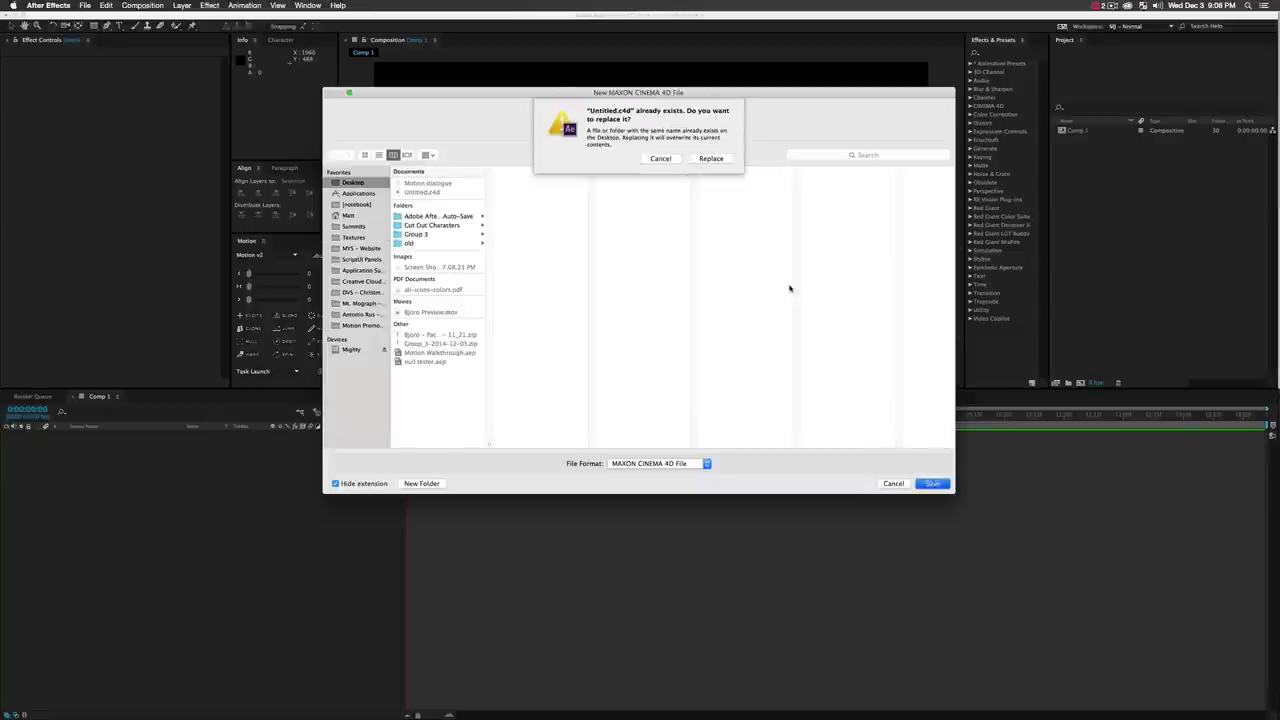
pyautogui.click(710, 158)
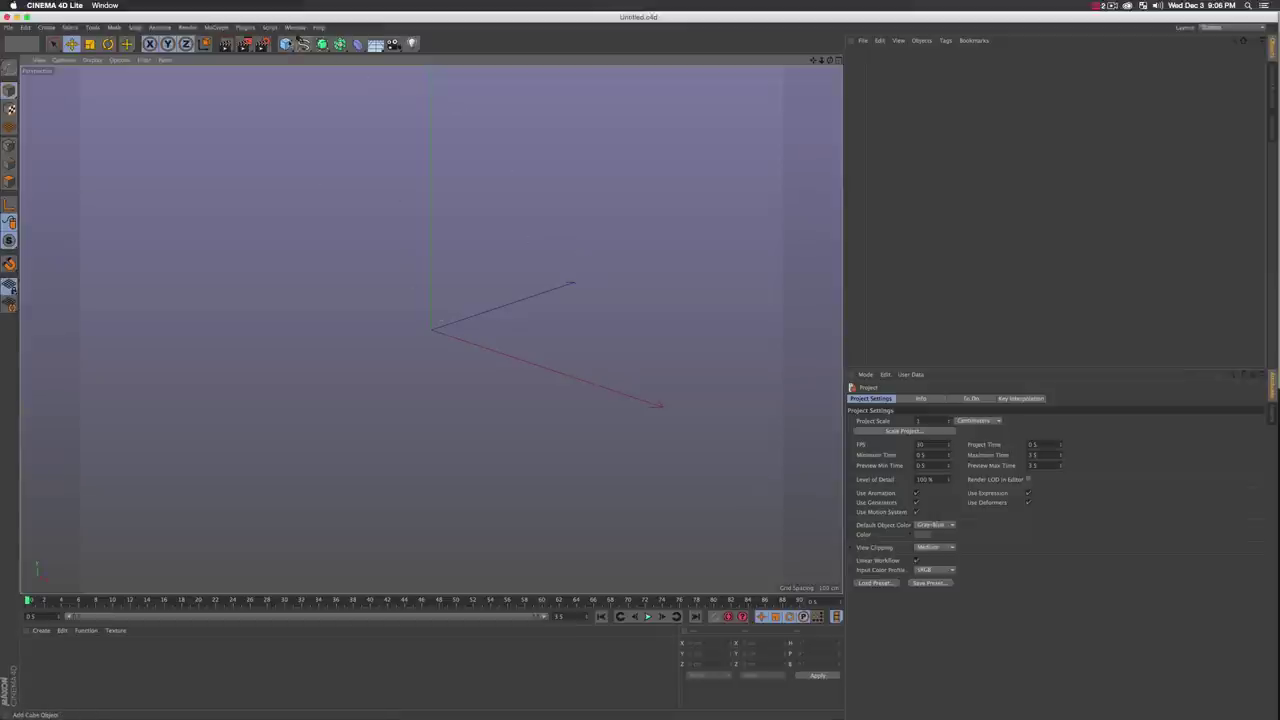
# Step: Add a Cube primitive to the scene and delete its Phong tag
pyautogui.click(285, 44)
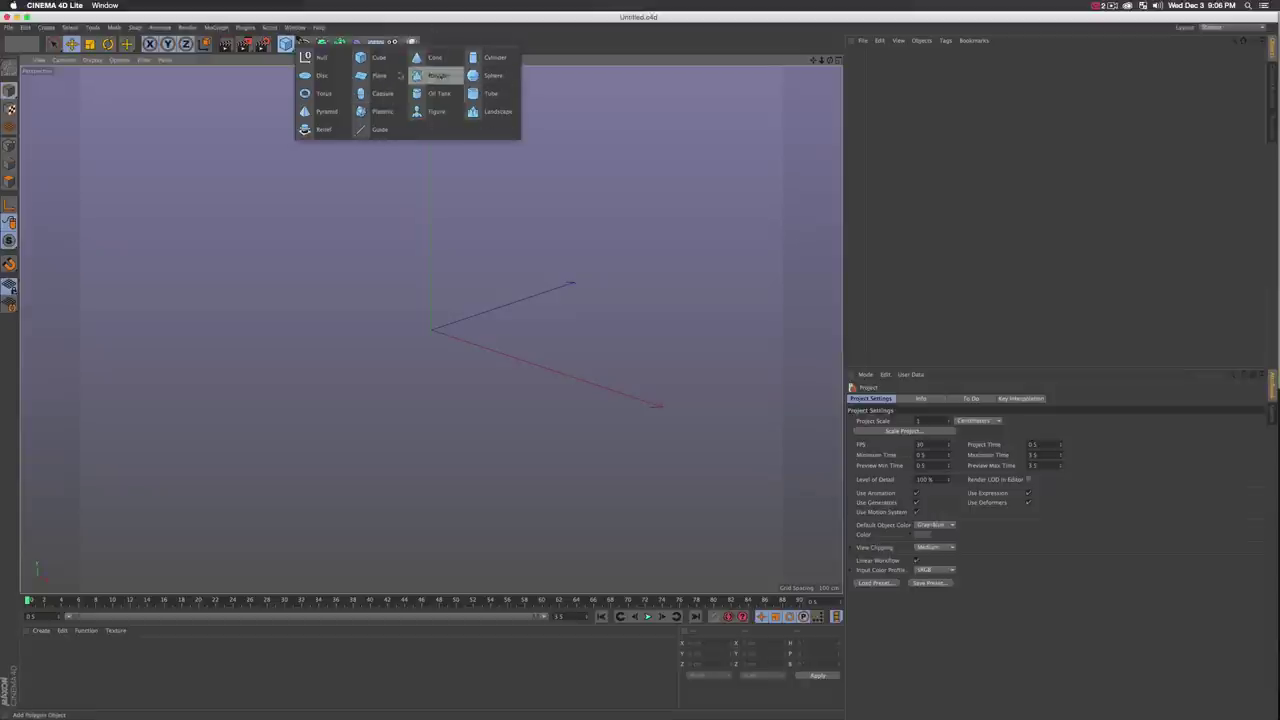
pyautogui.click(376, 57)
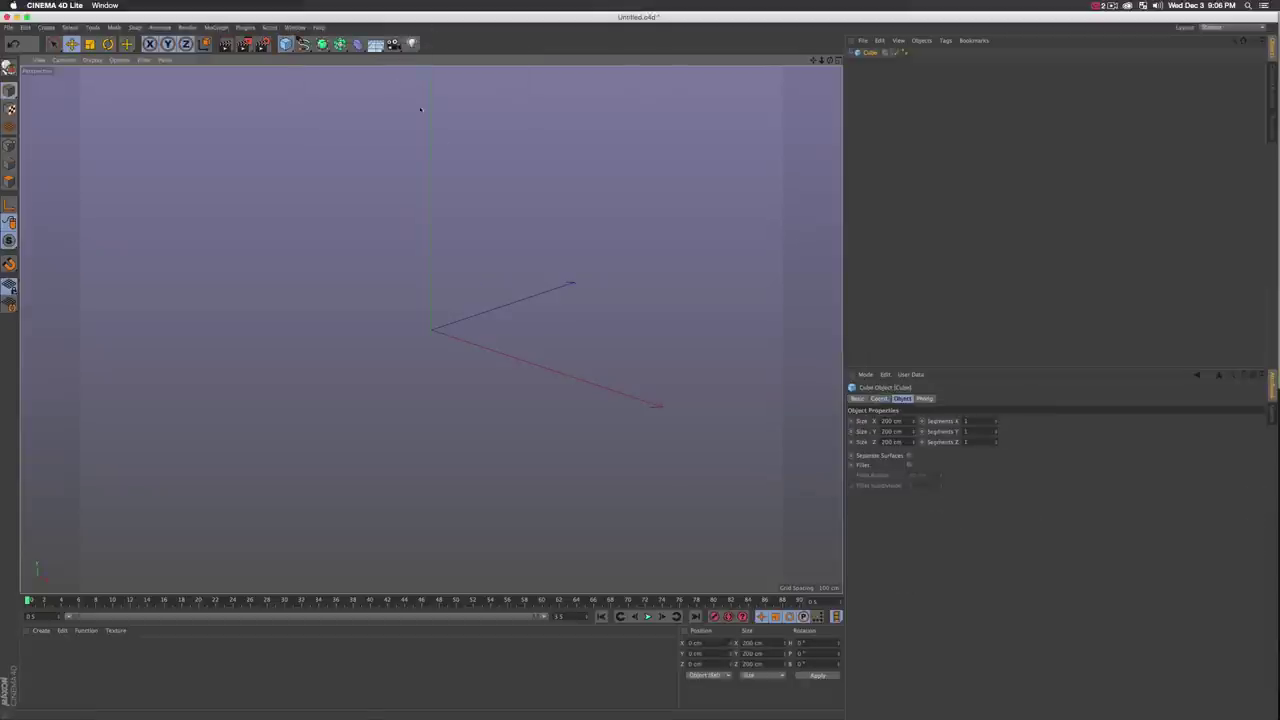
pyautogui.click(905, 53)
pyautogui.press('Delete')
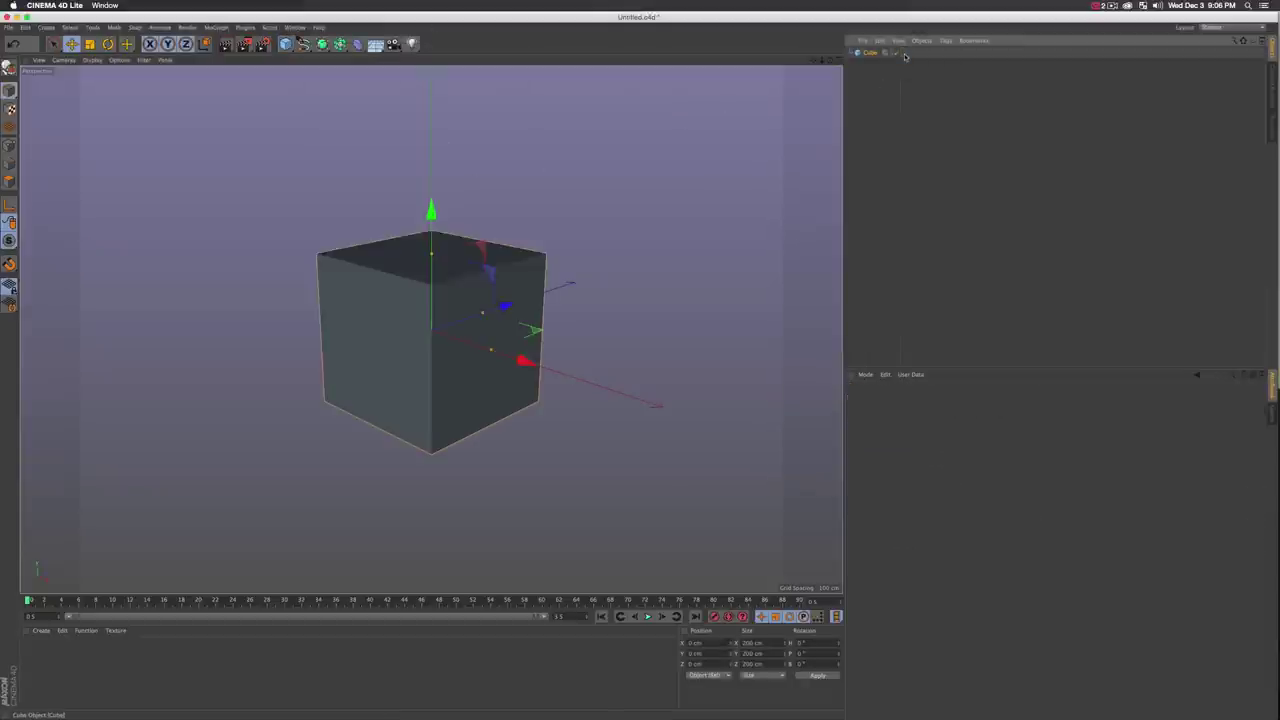
# Step: Set the cube's X, Y and Z segments to 10 and display the viewport in Gouraud Shading (Lines)
pyautogui.click(859, 54)
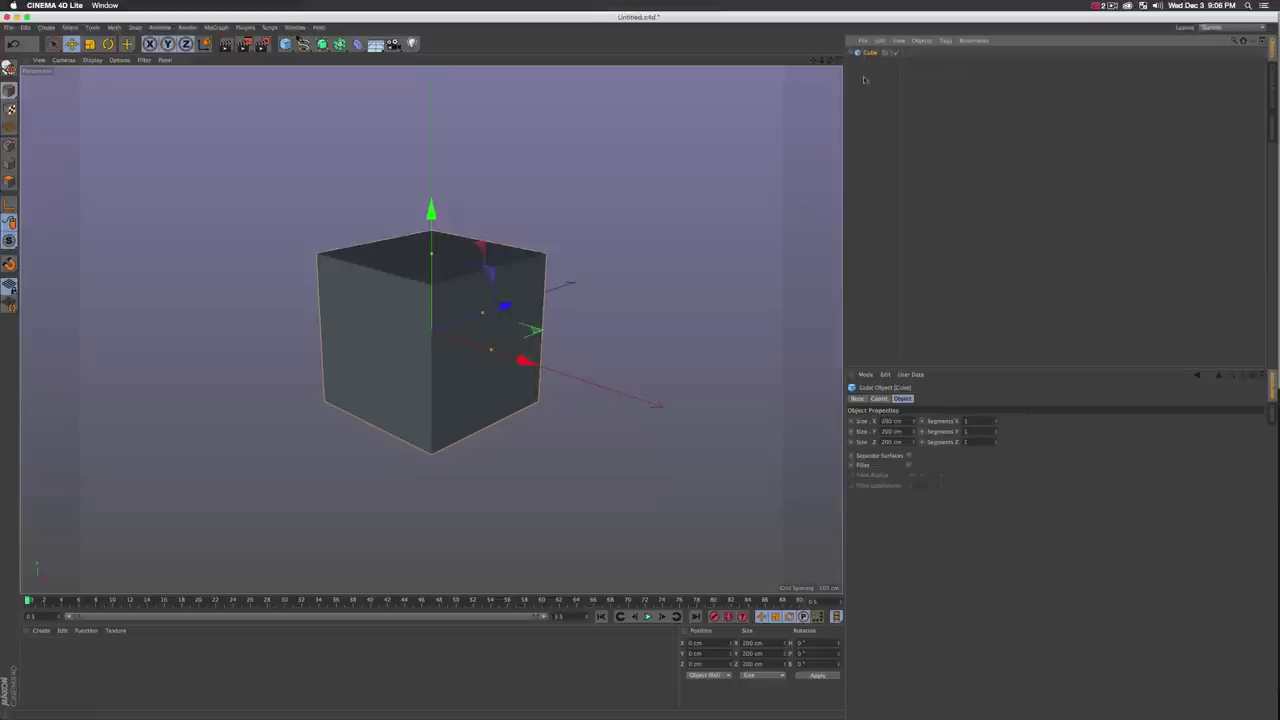
pyautogui.click(966, 421)
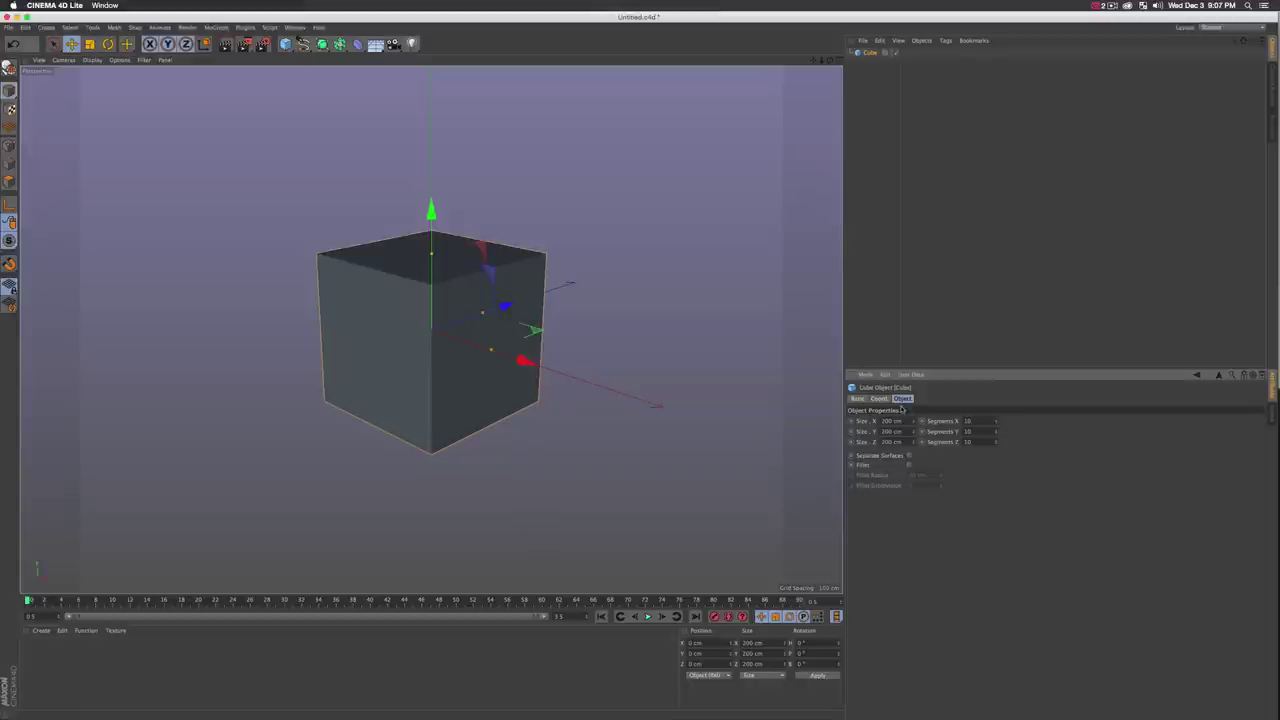
pyautogui.click(92, 60)
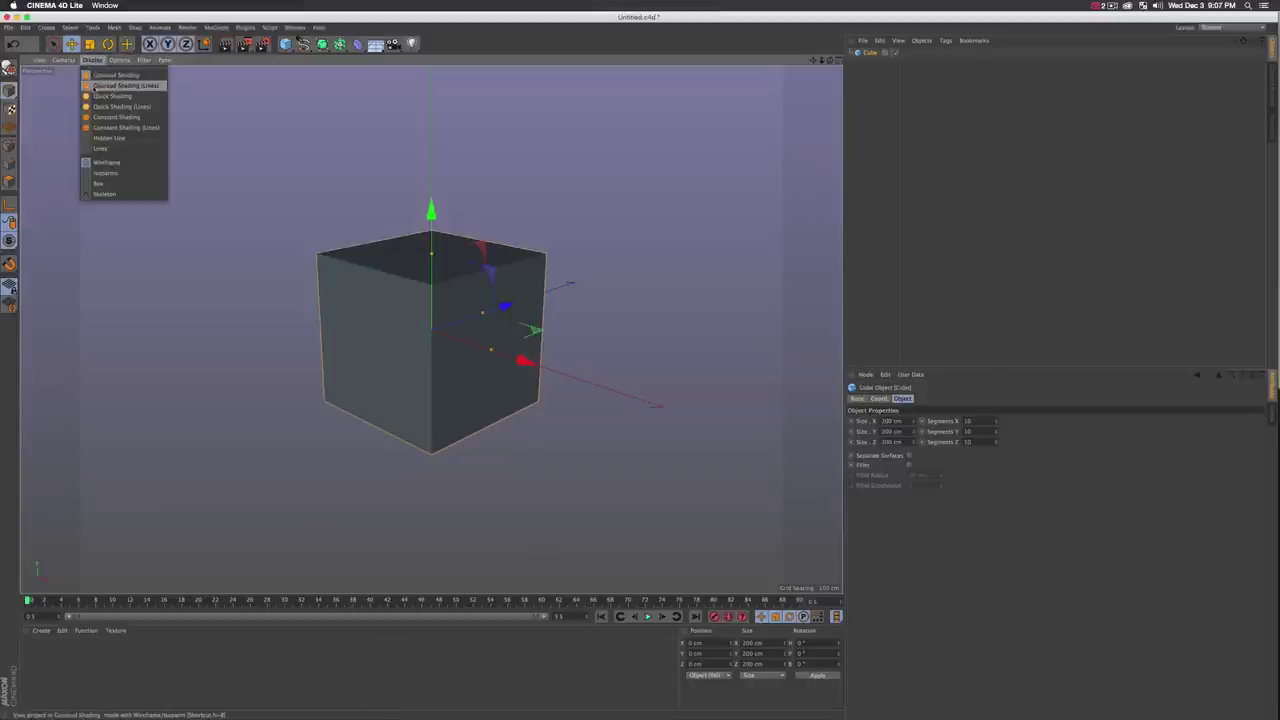
pyautogui.click(126, 86)
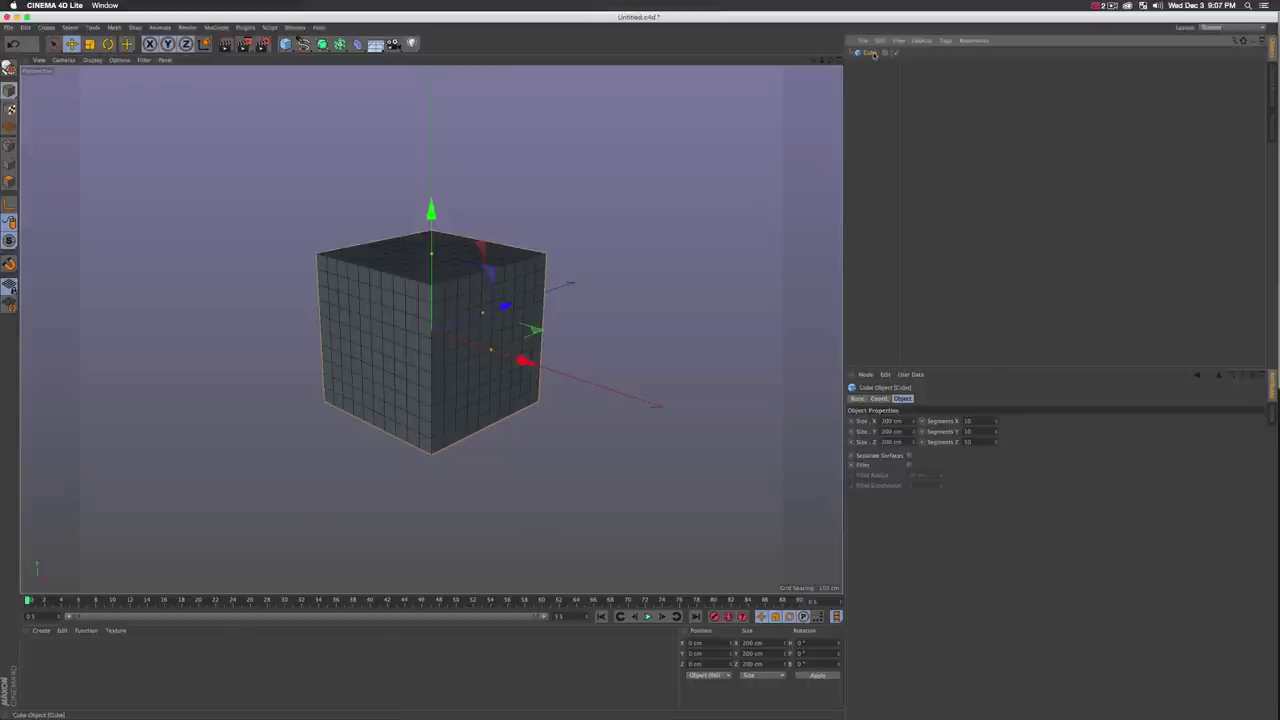
# Step: Make the cube editable and add a Twist deformer as its child
pyautogui.press('c')
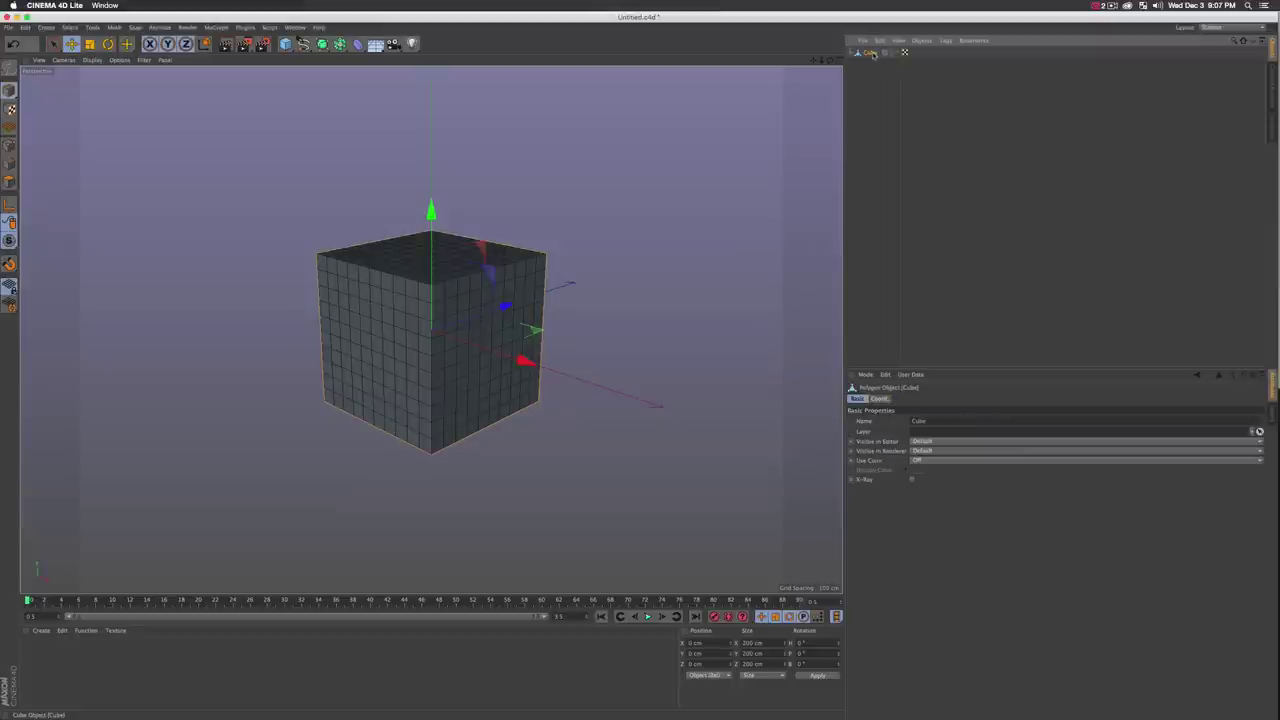
pyautogui.click(357, 44)
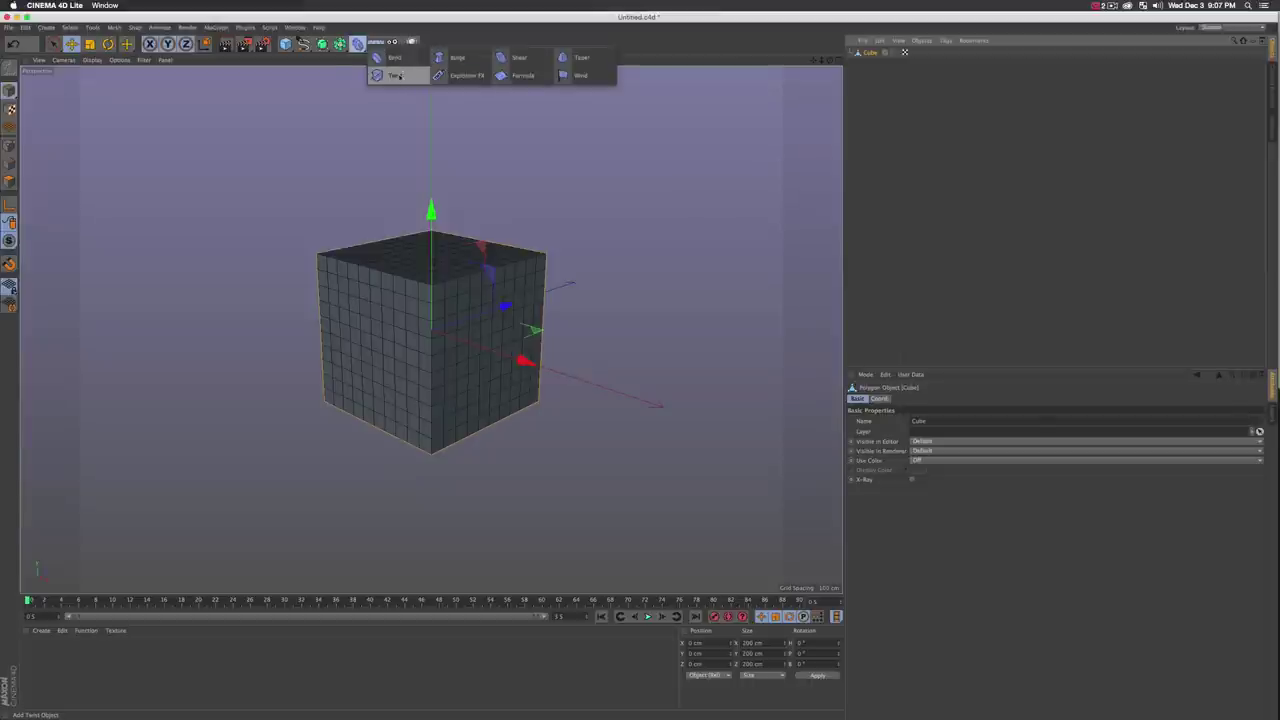
pyautogui.click(396, 77)
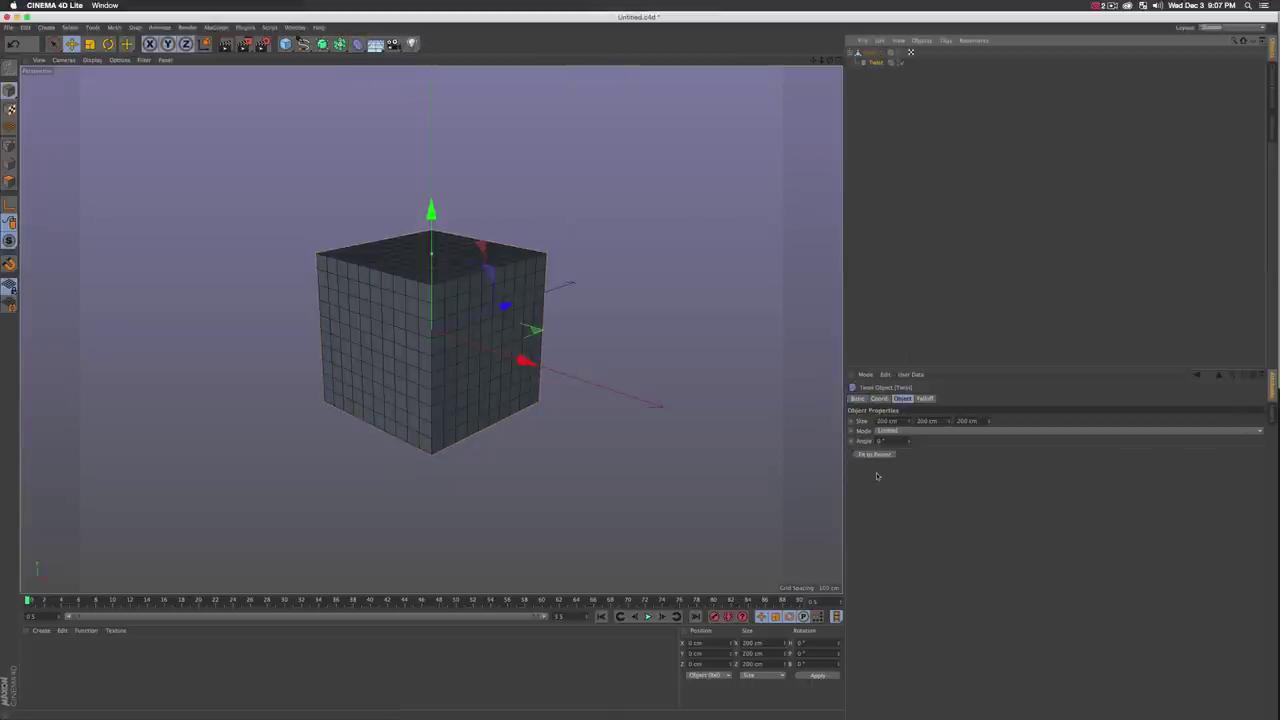
# Step: Scale the Twist deformer to about 229 cm on all axes and raise its angle to about 263°
pyautogui.press('t')
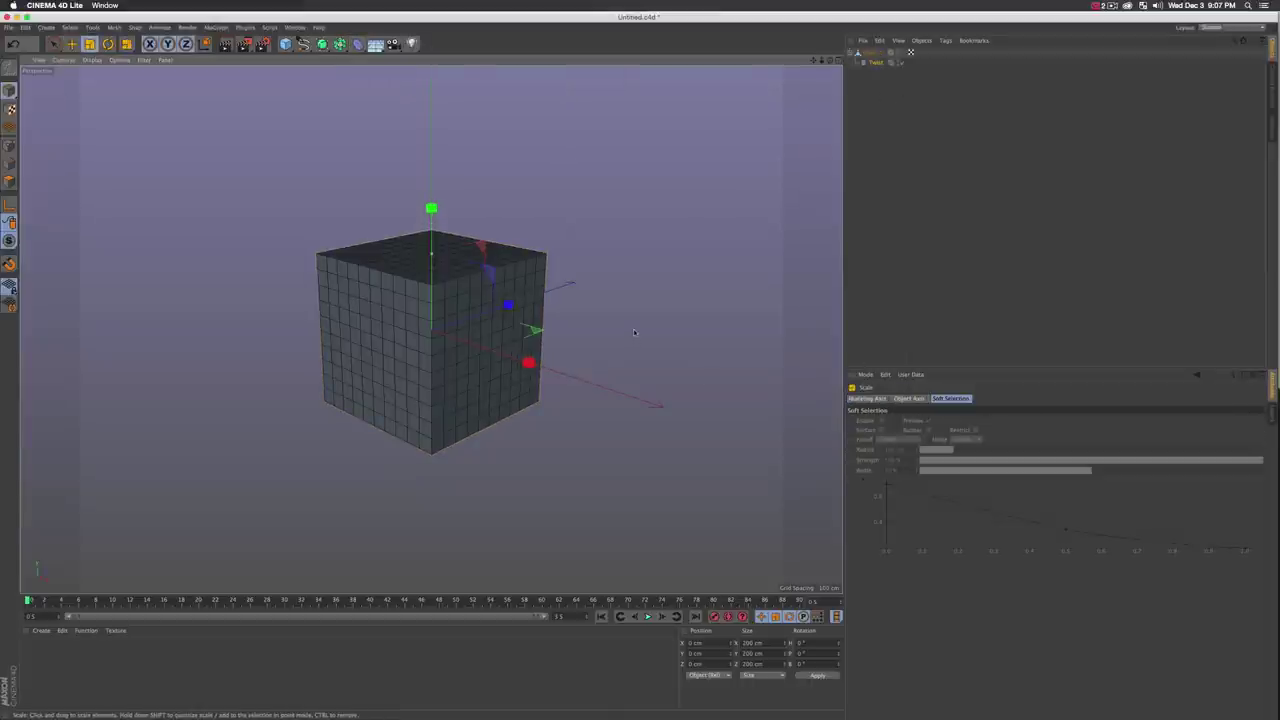
pyautogui.moveTo(634, 332); pyautogui.dragTo(690, 316)
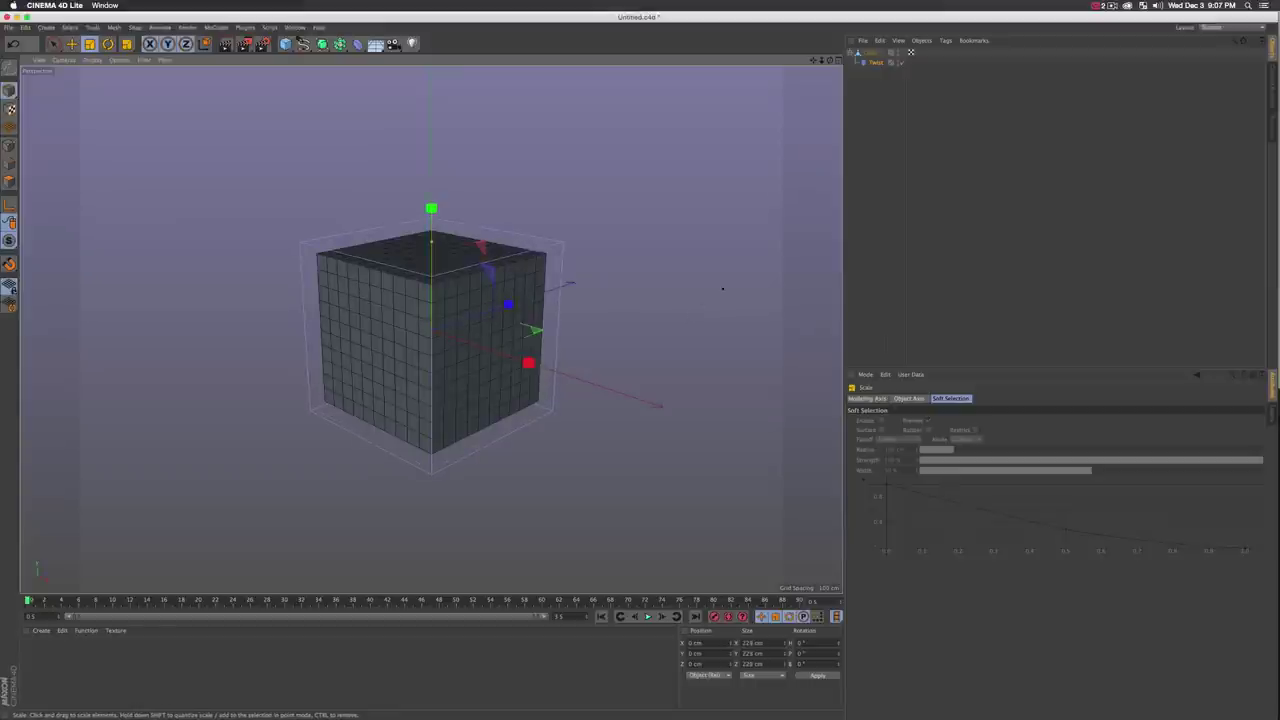
pyautogui.click(875, 62)
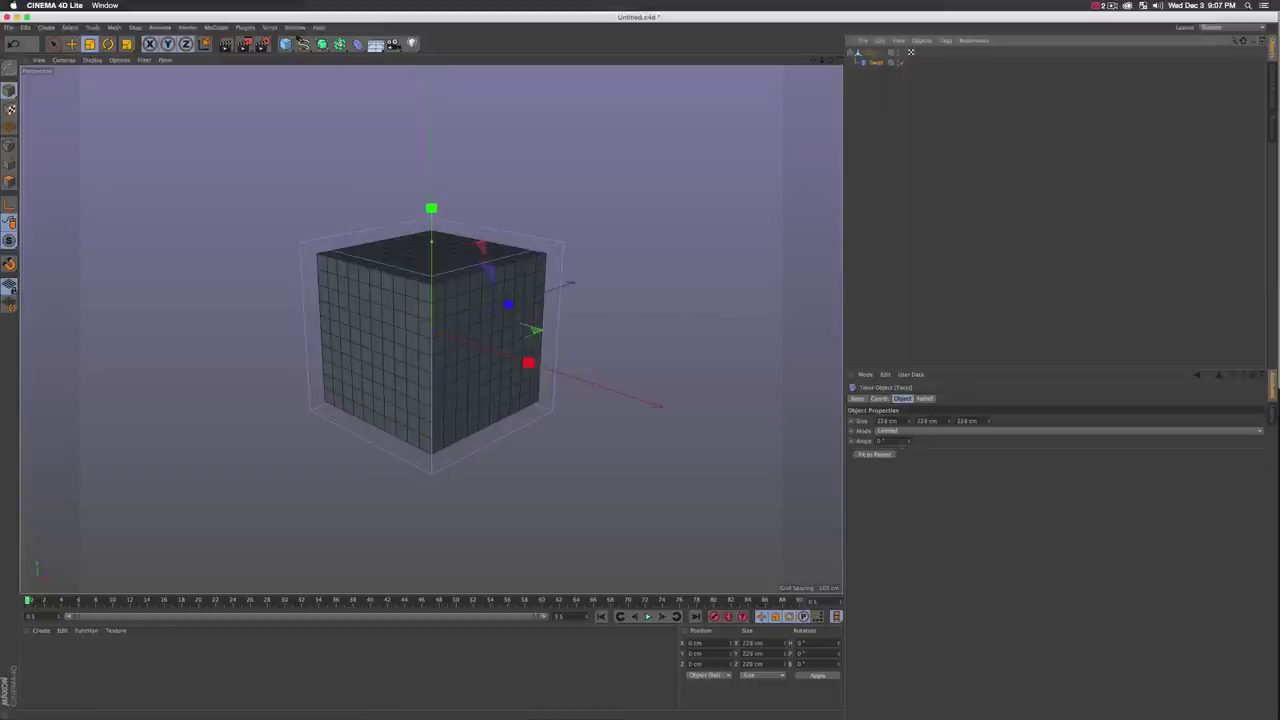
pyautogui.moveTo(908, 442)
pyautogui.mouseDown()
pyautogui.moveTo(1000, 442)
pyautogui.moveTo(908, 444)
pyautogui.mouseUp()
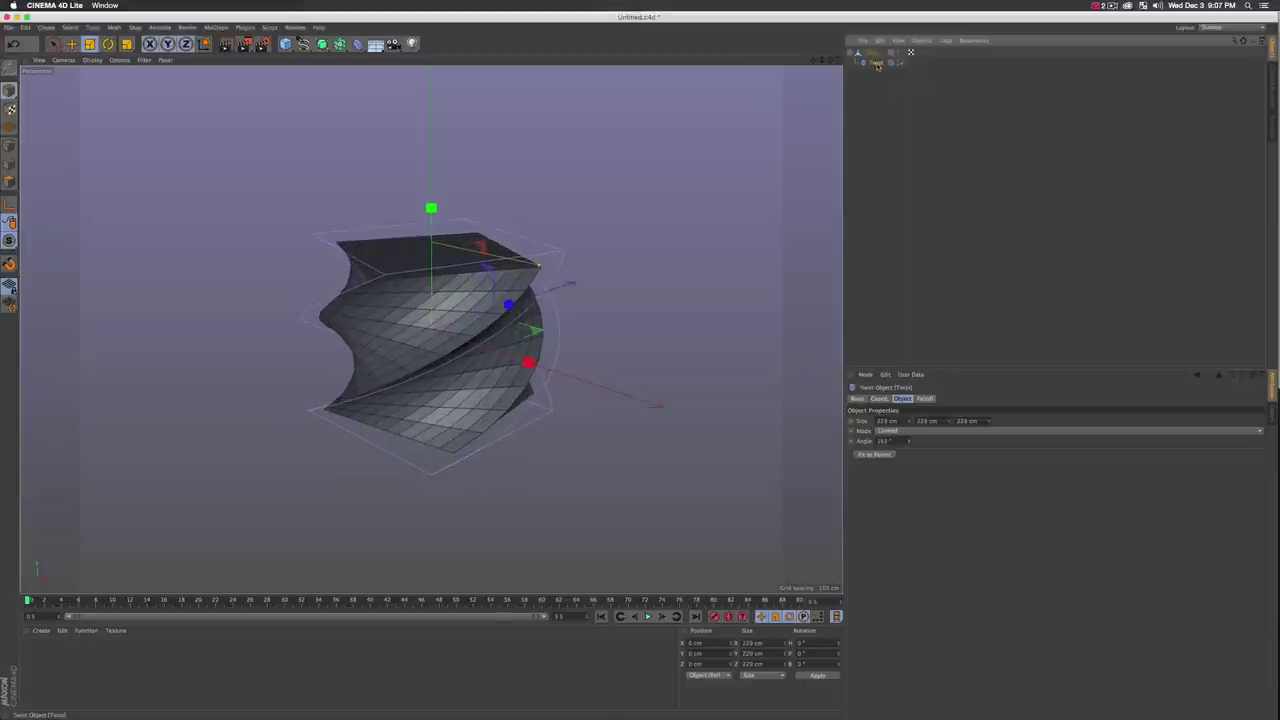
# Step: Duplicate the Twist deformer under the cube and rotate the copy's bank by 90°
pyautogui.moveTo(877, 63); pyautogui.dragTo(876, 66)
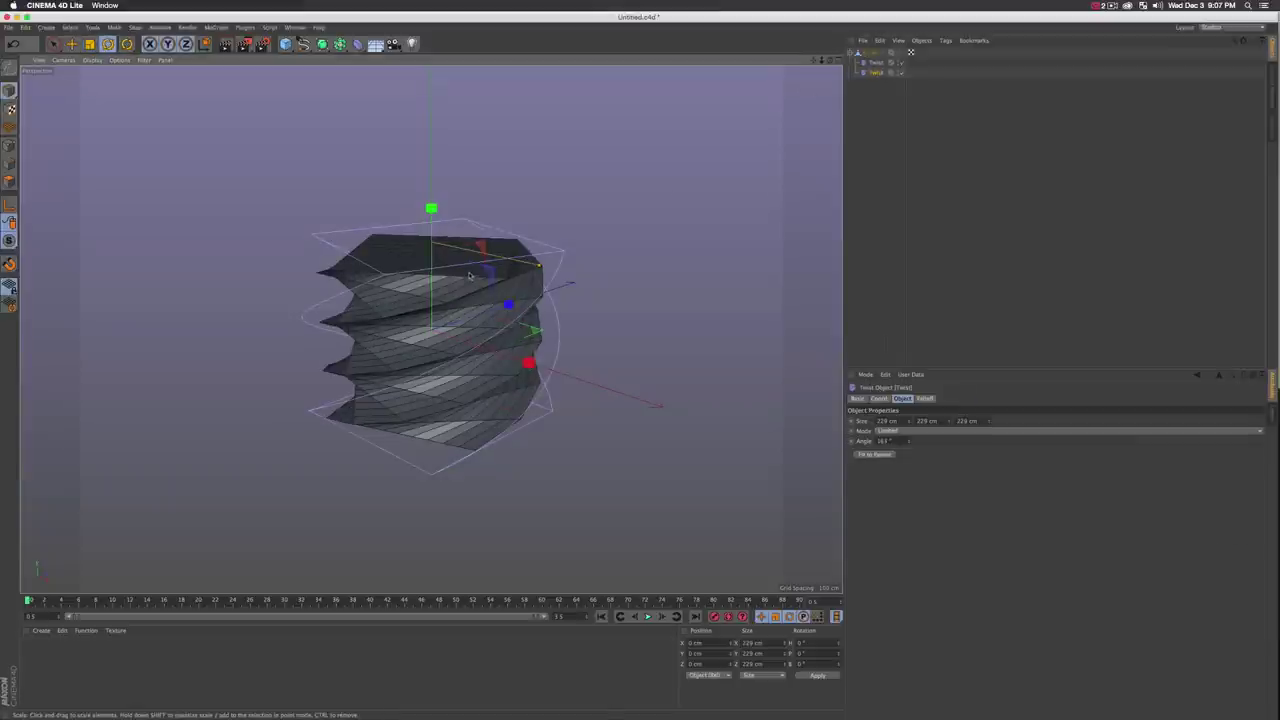
pyautogui.press('r')
pyautogui.moveTo(460, 274); pyautogui.dragTo(464, 380)
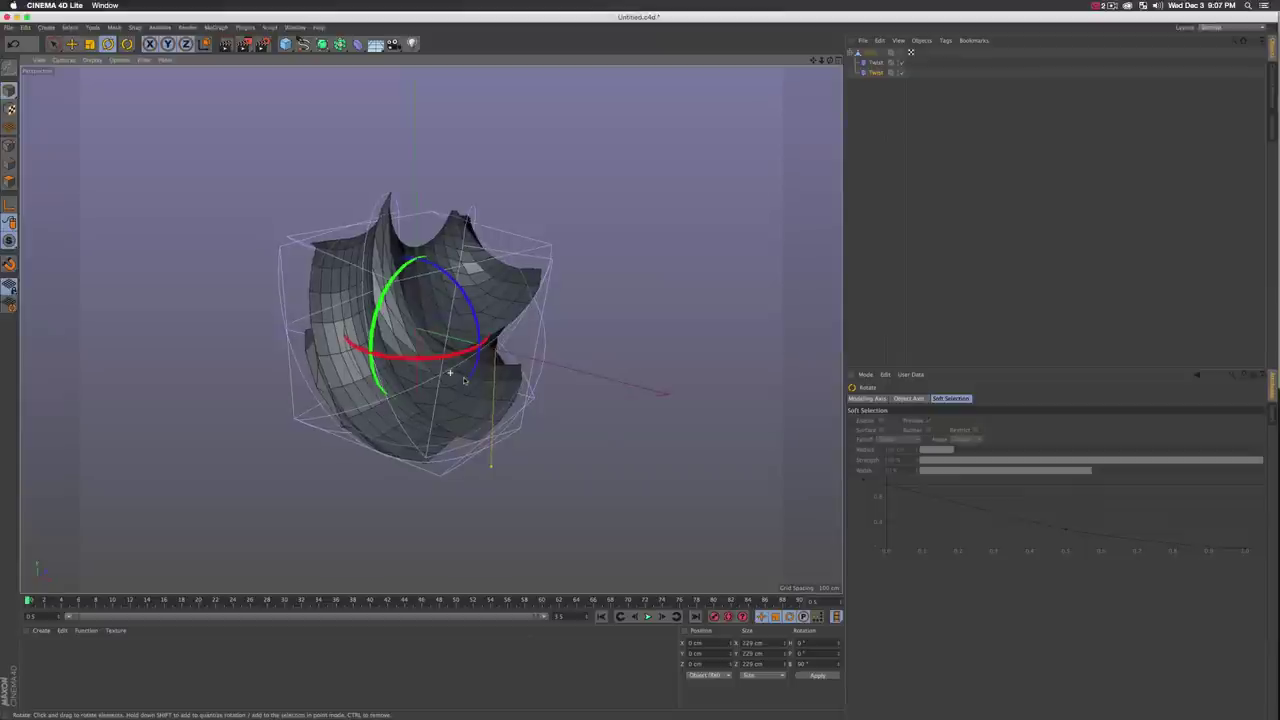
# Step: Reduce the second Twist deformer's angle to about 128°
pyautogui.click(876, 72)
pyautogui.click(912, 446)
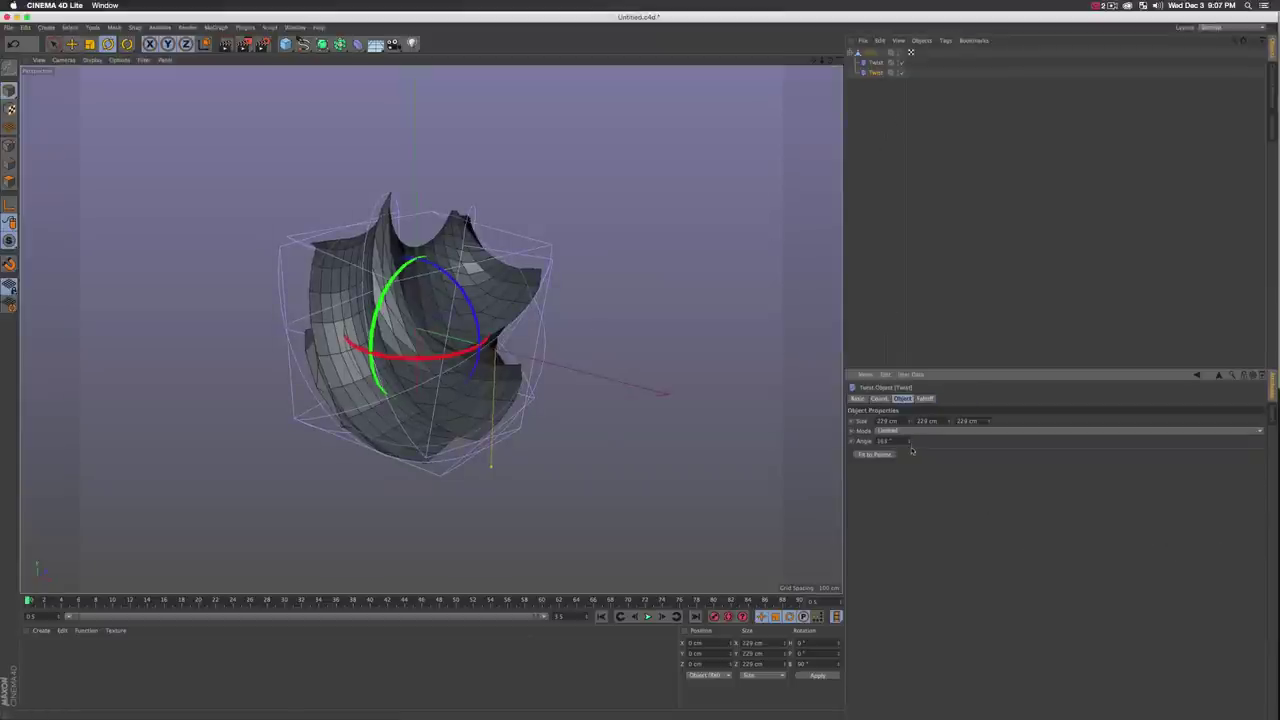
pyautogui.moveTo(908, 439)
pyautogui.mouseDown()
pyautogui.moveTo(908, 458)
pyautogui.moveTo(909, 441)
pyautogui.mouseUp()
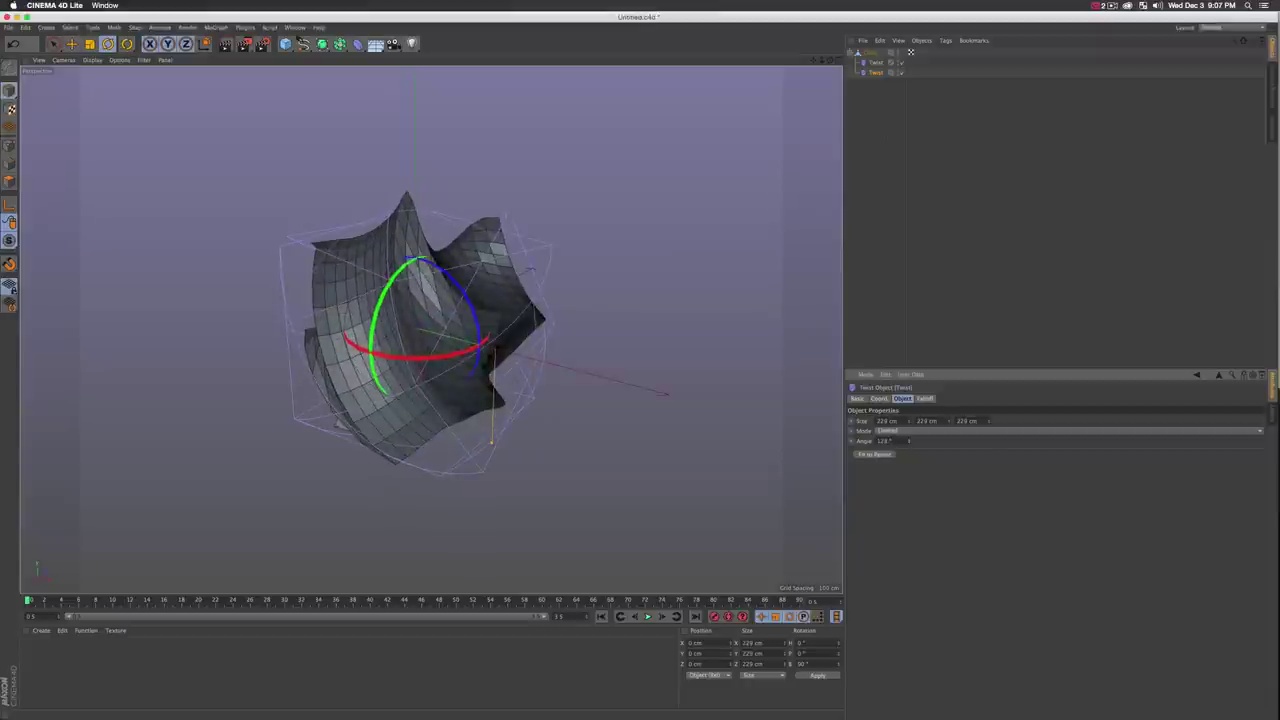
# Step: Scale up the whole twisted cube uniformly together with its two deformers
pyautogui.click(869, 53)
pyautogui.press('t')
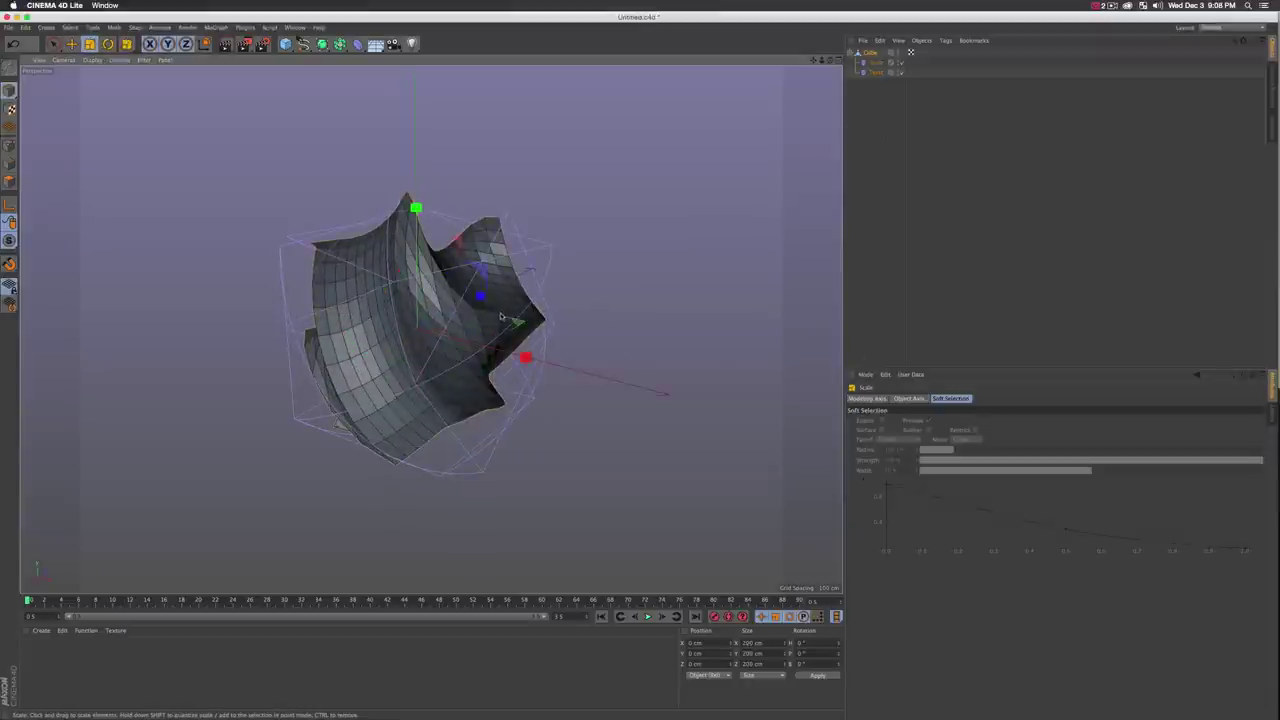
pyautogui.moveTo(563, 262); pyautogui.dragTo(566, 393)
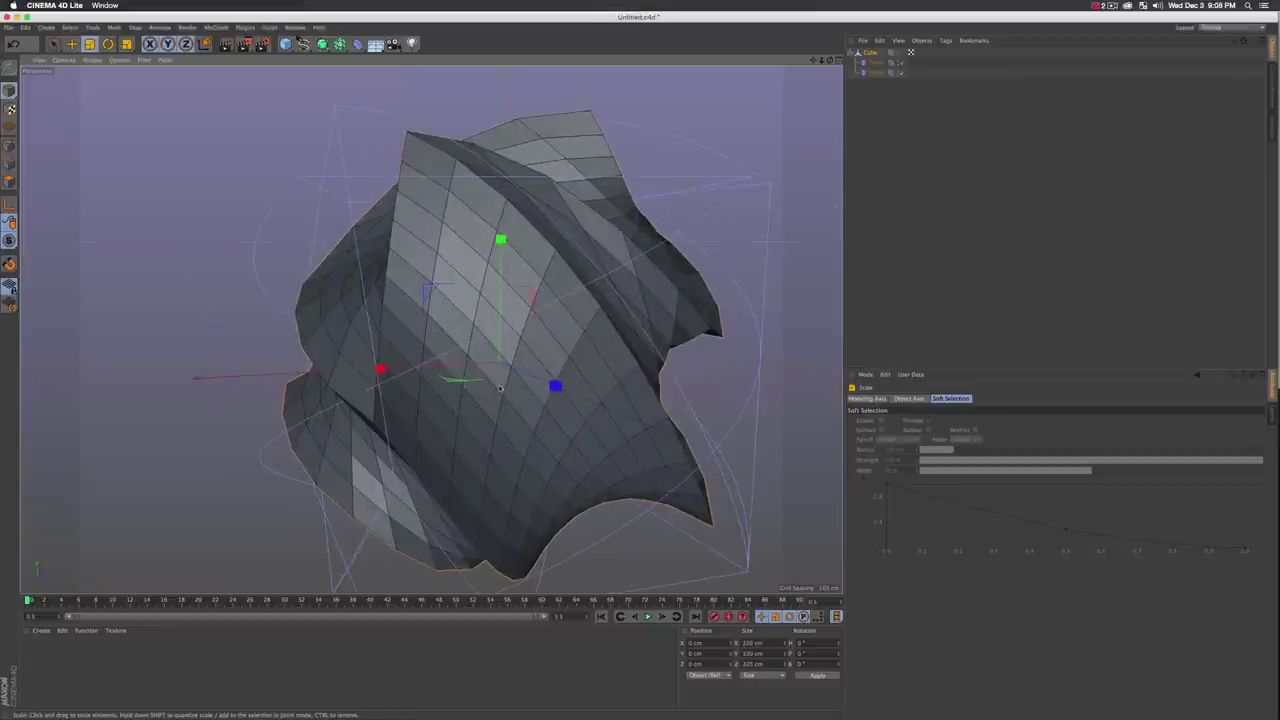
# Step: Examine the folds of the twisted cube in a close-up view
pyautogui.scroll(10, 498, 372)
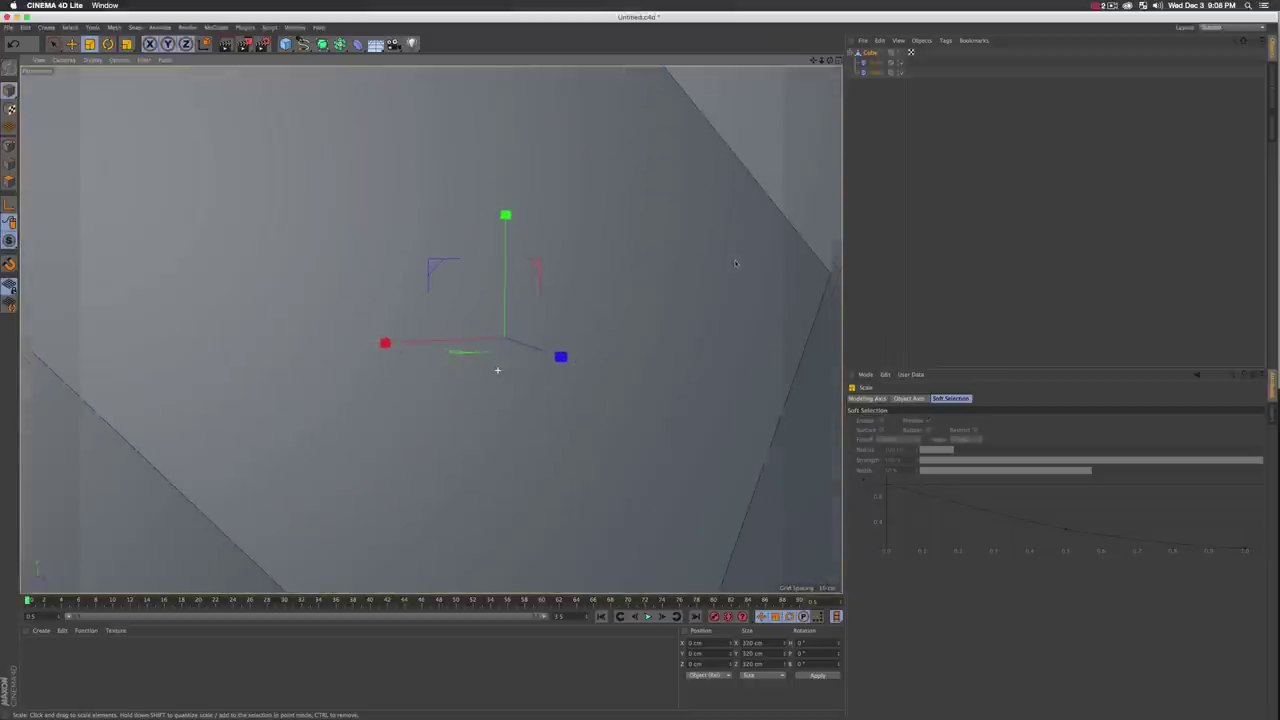
pyautogui.scroll(3, 495, 358)
pyautogui.scroll(-5, 610, 331)
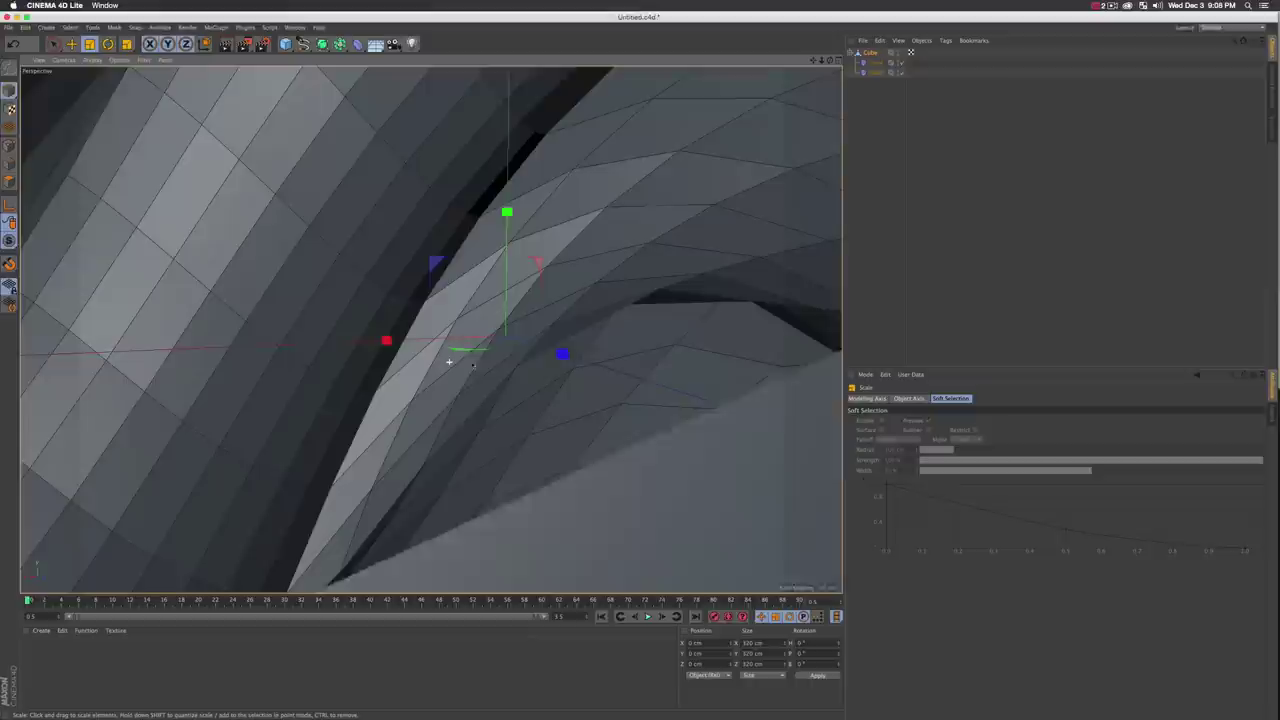
pyautogui.scroll(5, 590, 355)
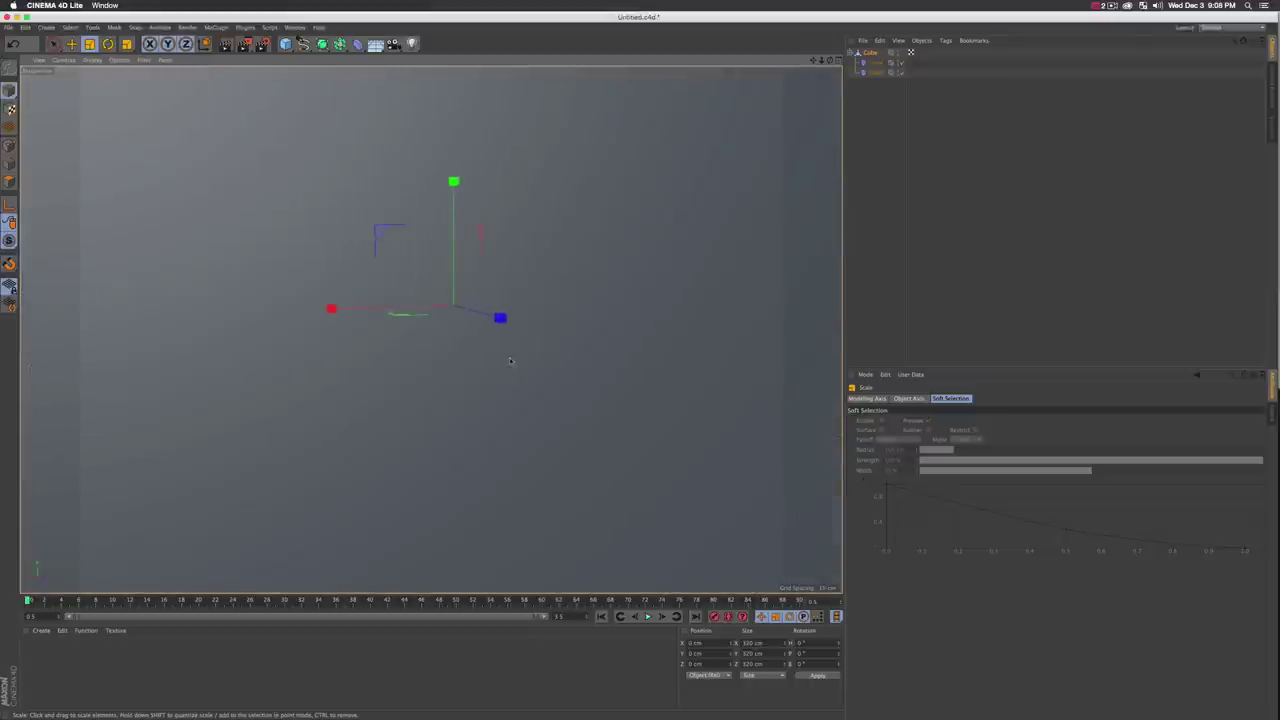
pyautogui.scroll(-5, 555, 357)
pyautogui.scroll(2, 536, 369)
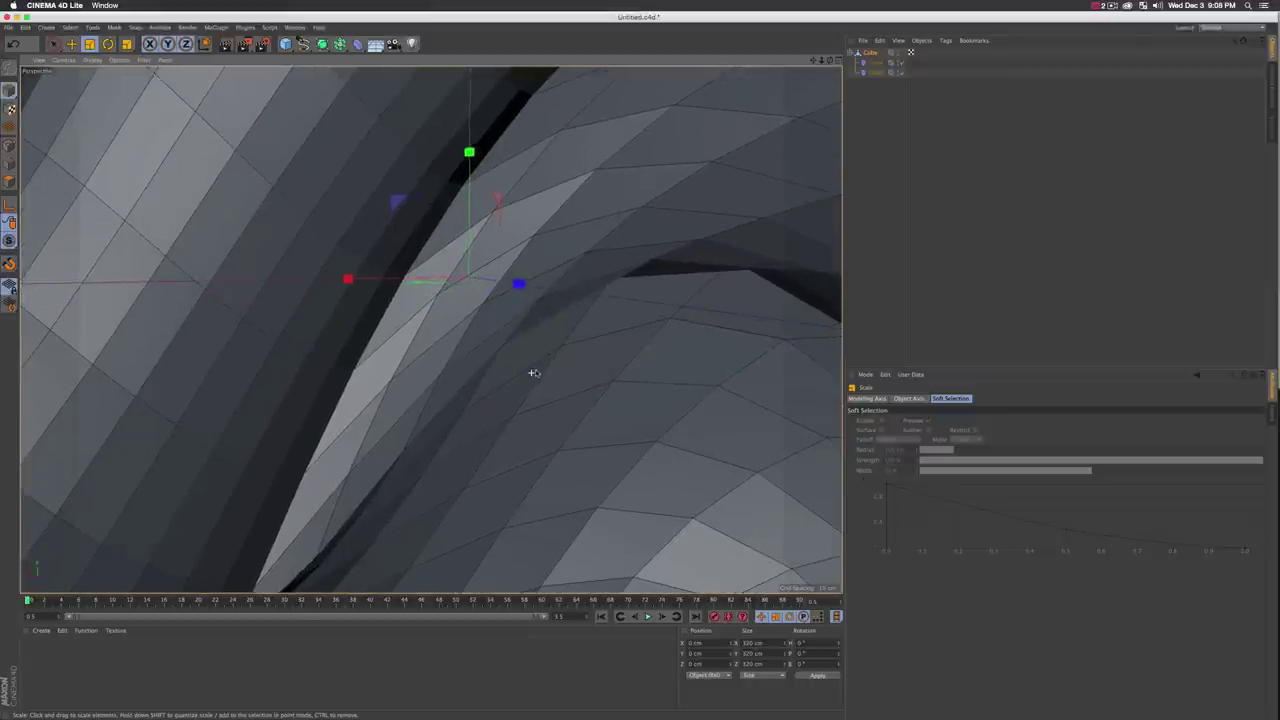
pyautogui.scroll(-1, 532, 371)
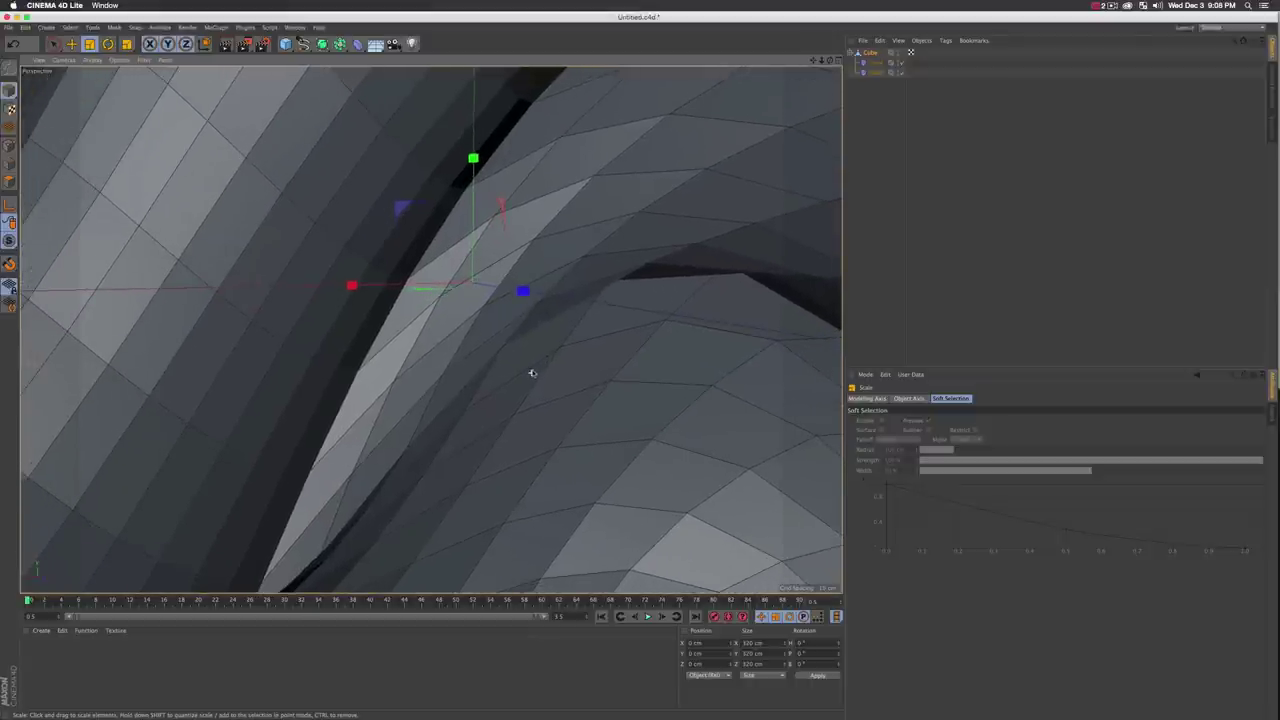
# Step: Create a new material, load a Gradient shader as its color texture and open the shader's settings
pyautogui.doubleClick(52, 661)
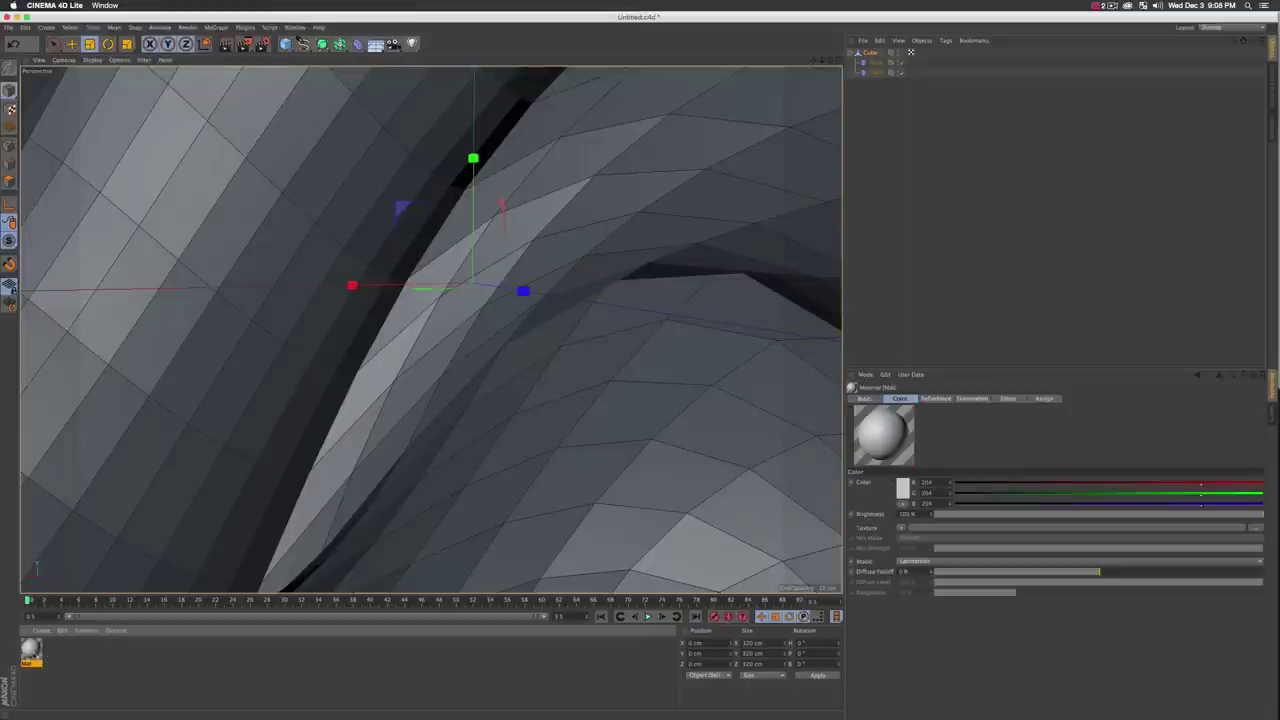
pyautogui.doubleClick(36, 655)
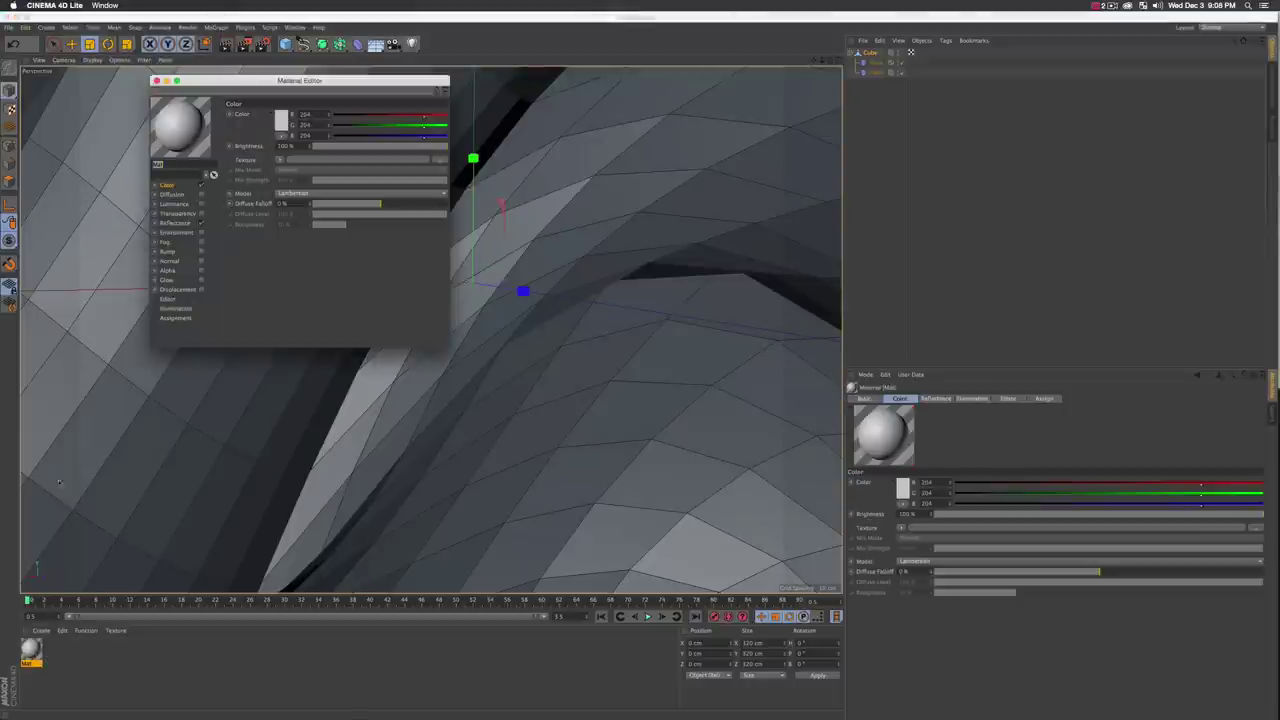
pyautogui.click(281, 160)
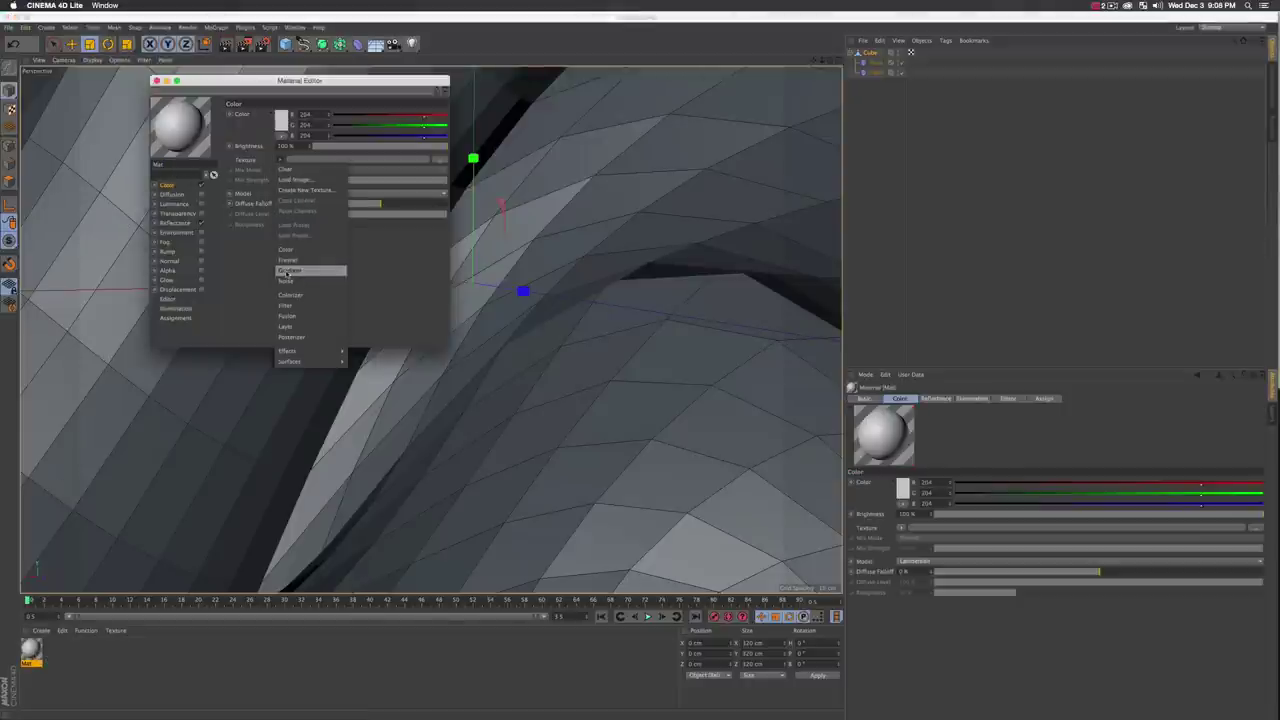
pyautogui.click(288, 271)
pyautogui.click(290, 176)
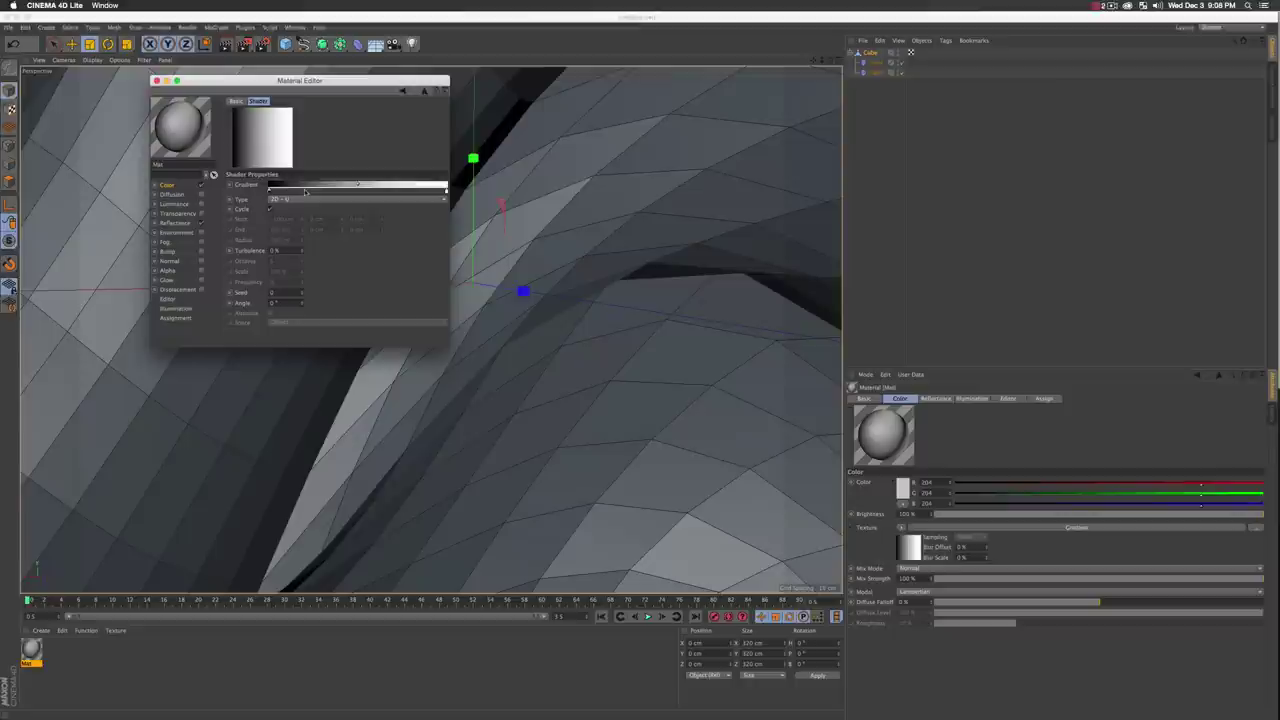
# Step: Add two color knots along the middle of the gradient and color the one nearer the white end soft red
pyautogui.click(305, 191)
pyautogui.doubleClick(378, 190)
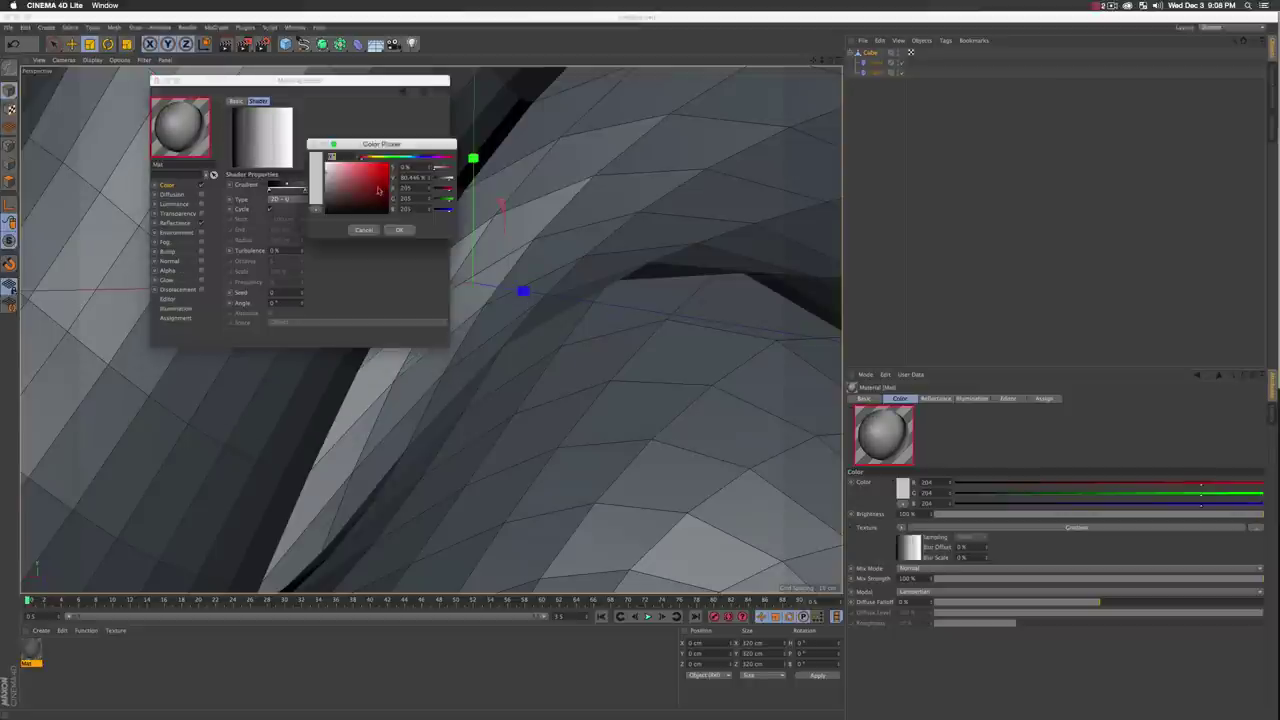
pyautogui.click(398, 229)
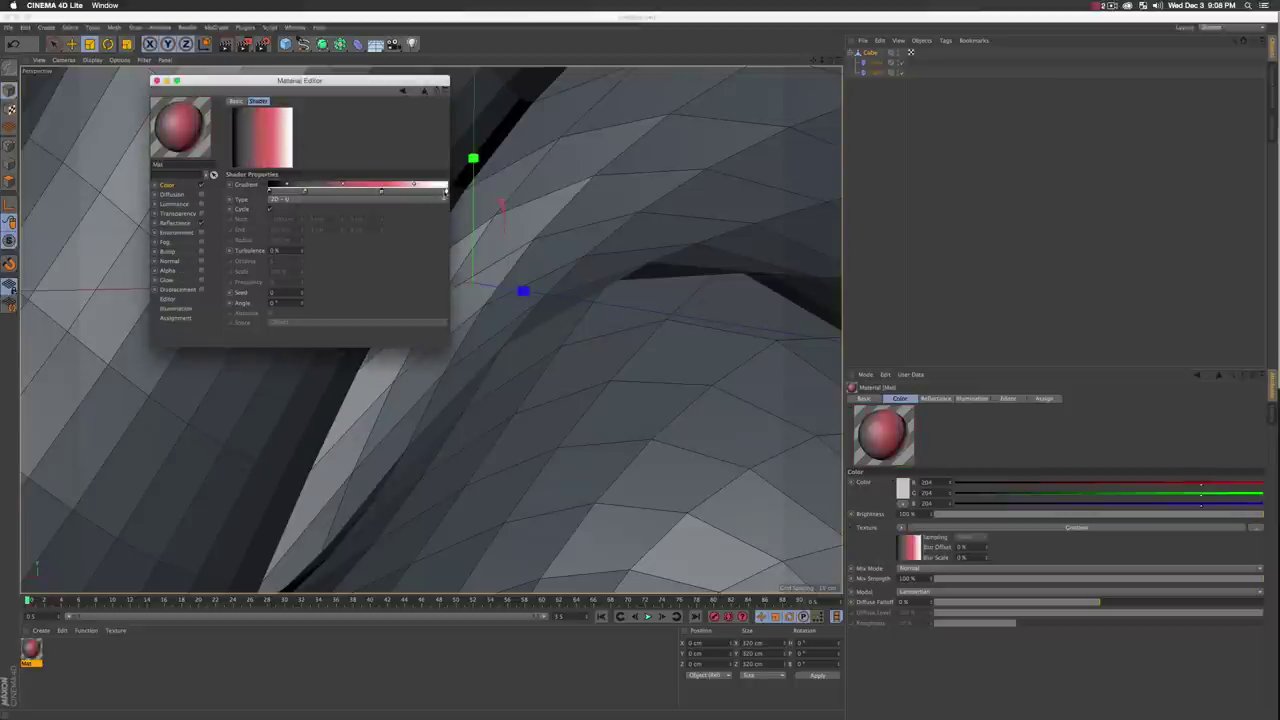
# Step: Color the gradient's white end knot lime green and the gray knot near the dark end light cyan
pyautogui.doubleClick(446, 191)
pyautogui.click(447, 161)
pyautogui.click(427, 172)
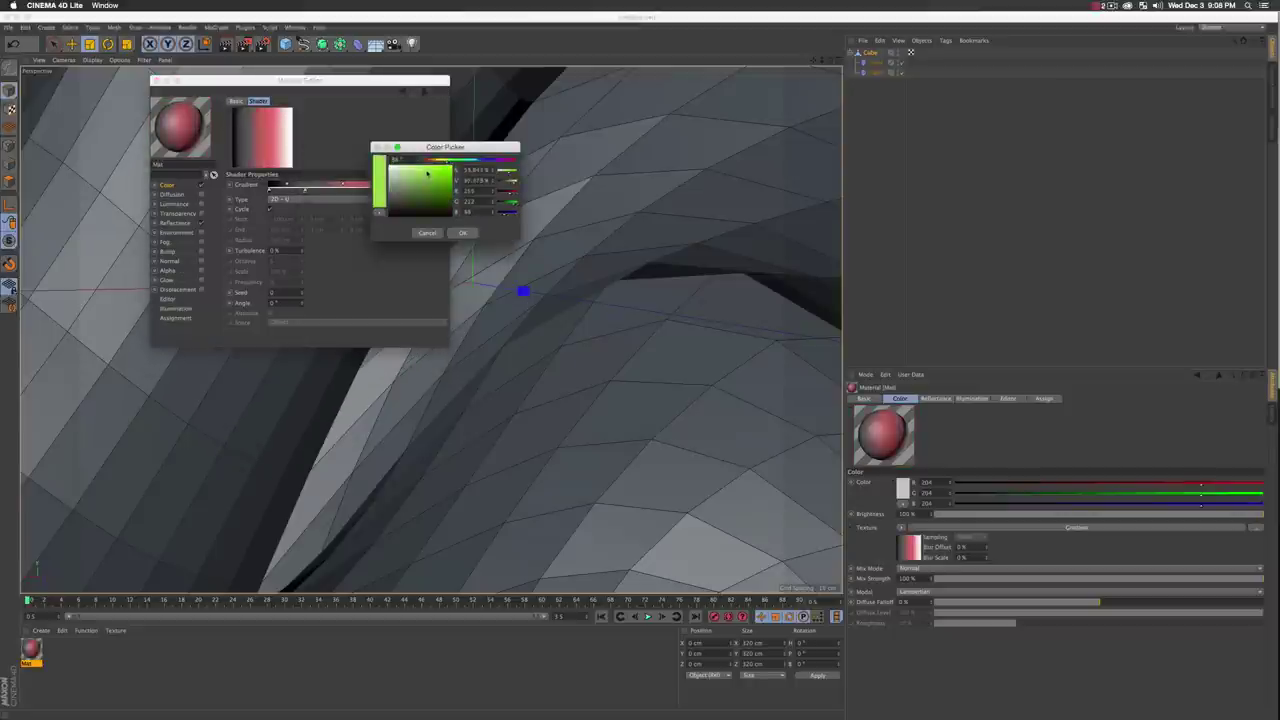
pyautogui.click(463, 232)
pyautogui.doubleClick(305, 190)
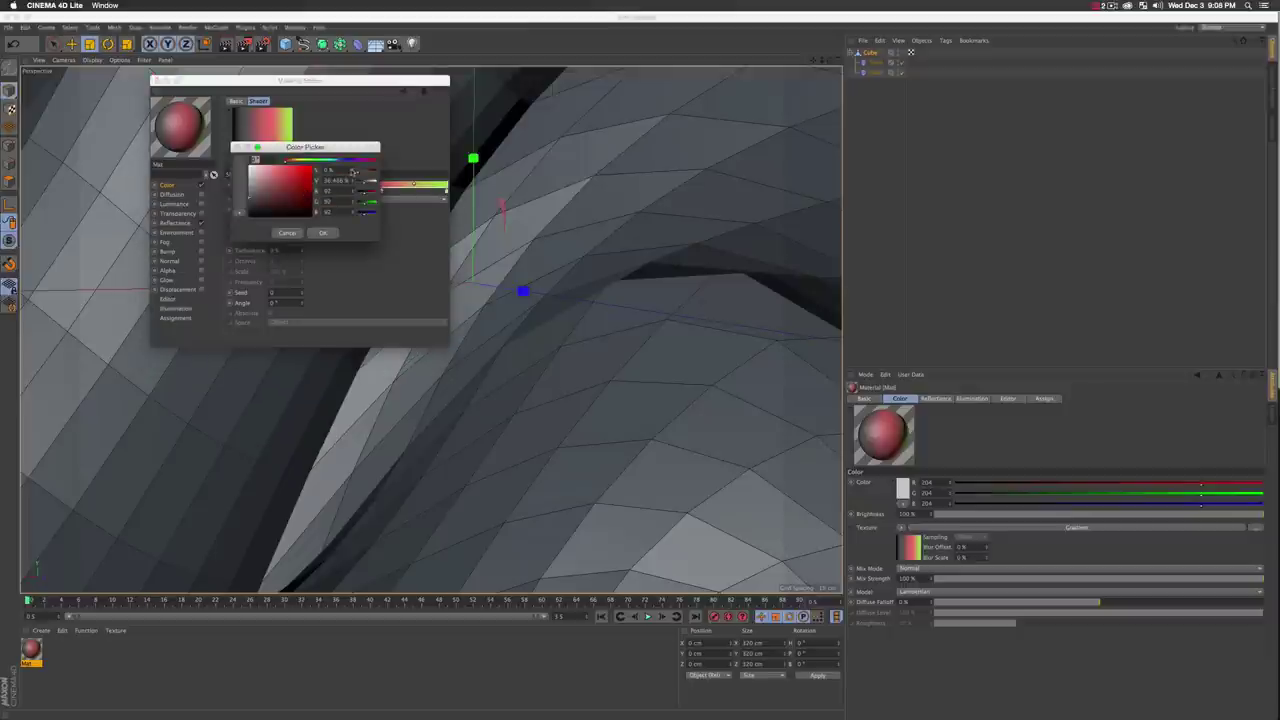
pyautogui.click(333, 161)
pyautogui.click(323, 232)
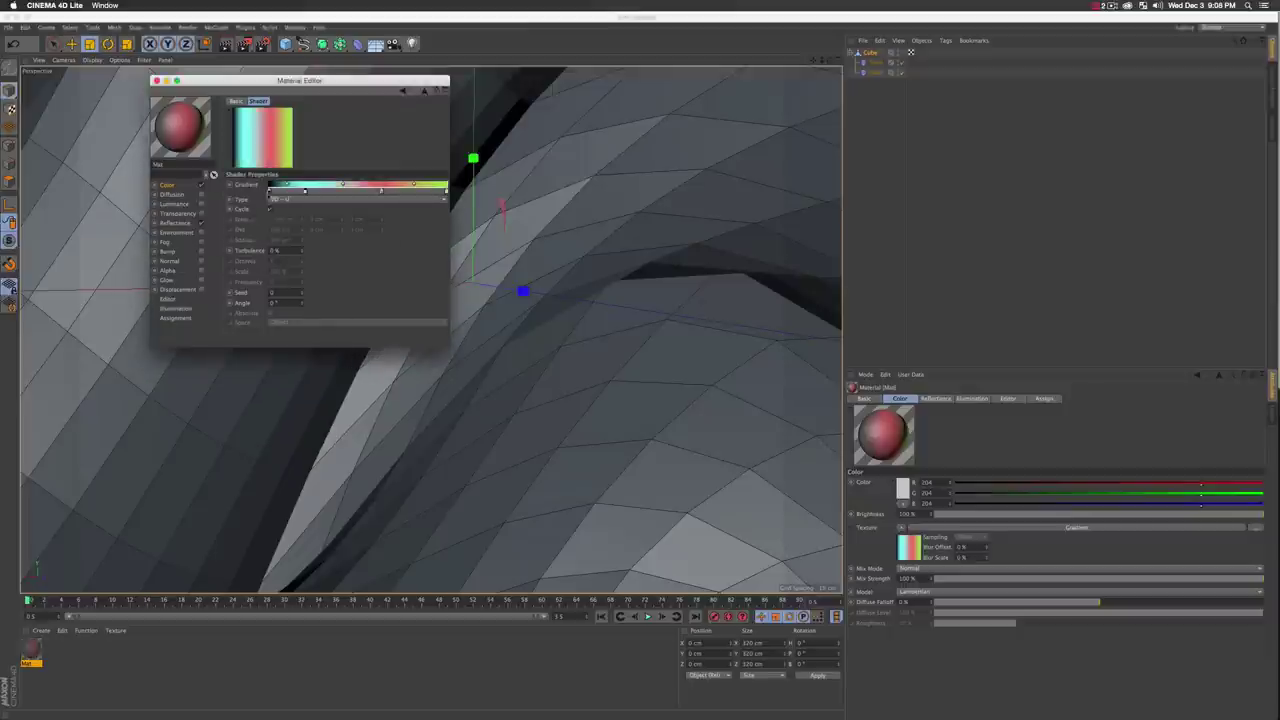
# Step: Change the gradient's black start knot to a medium blue
pyautogui.doubleClick(270, 192)
pyautogui.click(308, 160)
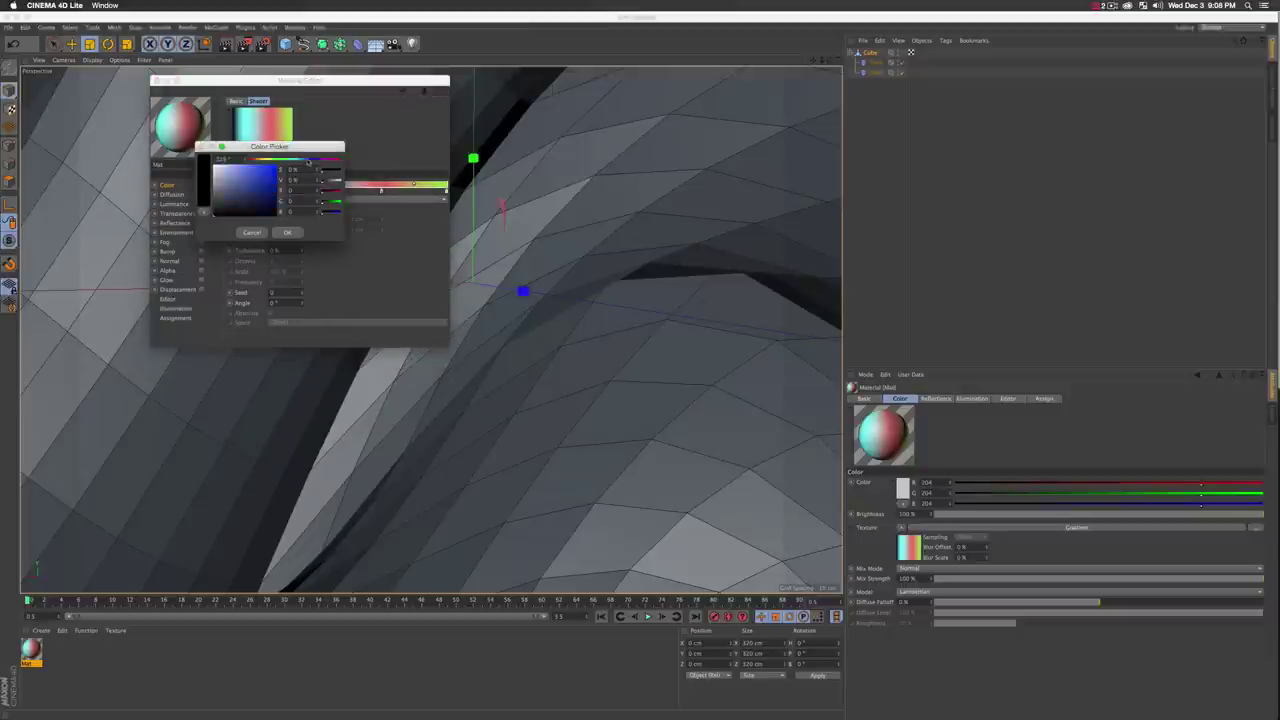
pyautogui.click(302, 160)
pyautogui.click(254, 174)
pyautogui.click(287, 233)
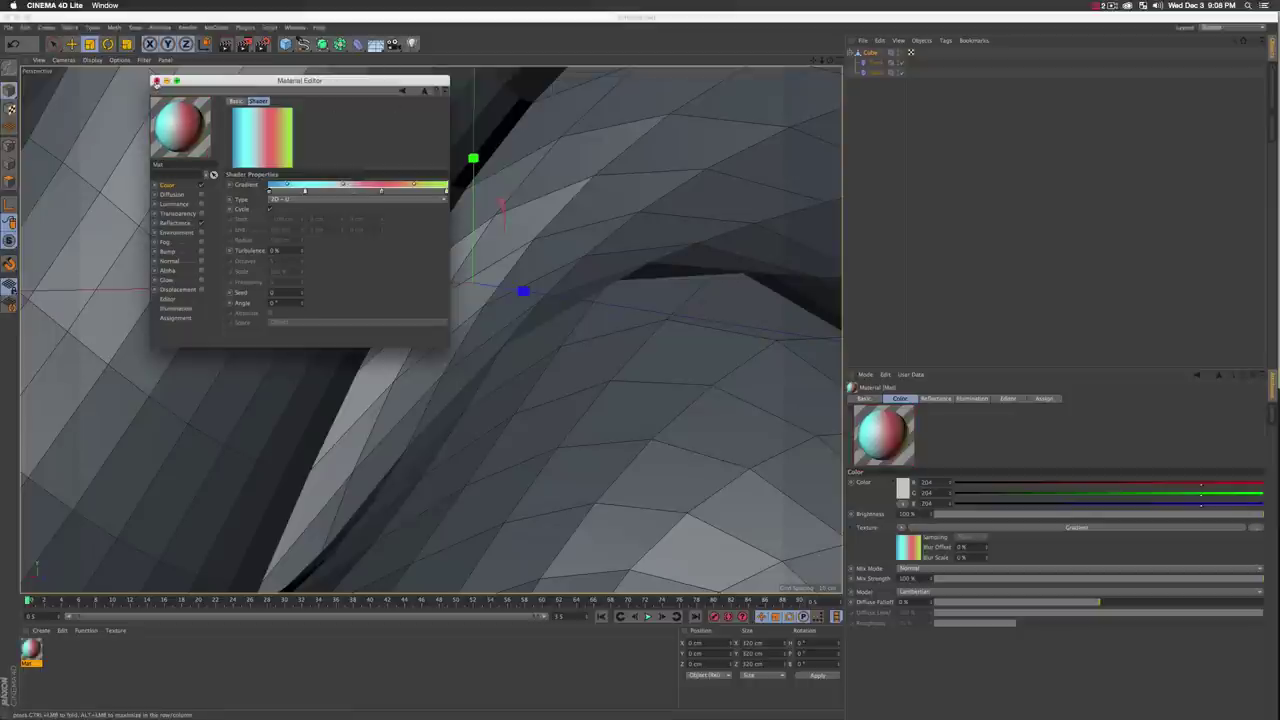
# Step: Close the material's settings, apply the gradient material to the cube and render a preview of the view
pyautogui.click(156, 80)
pyautogui.moveTo(34, 651); pyautogui.dragTo(868, 53)
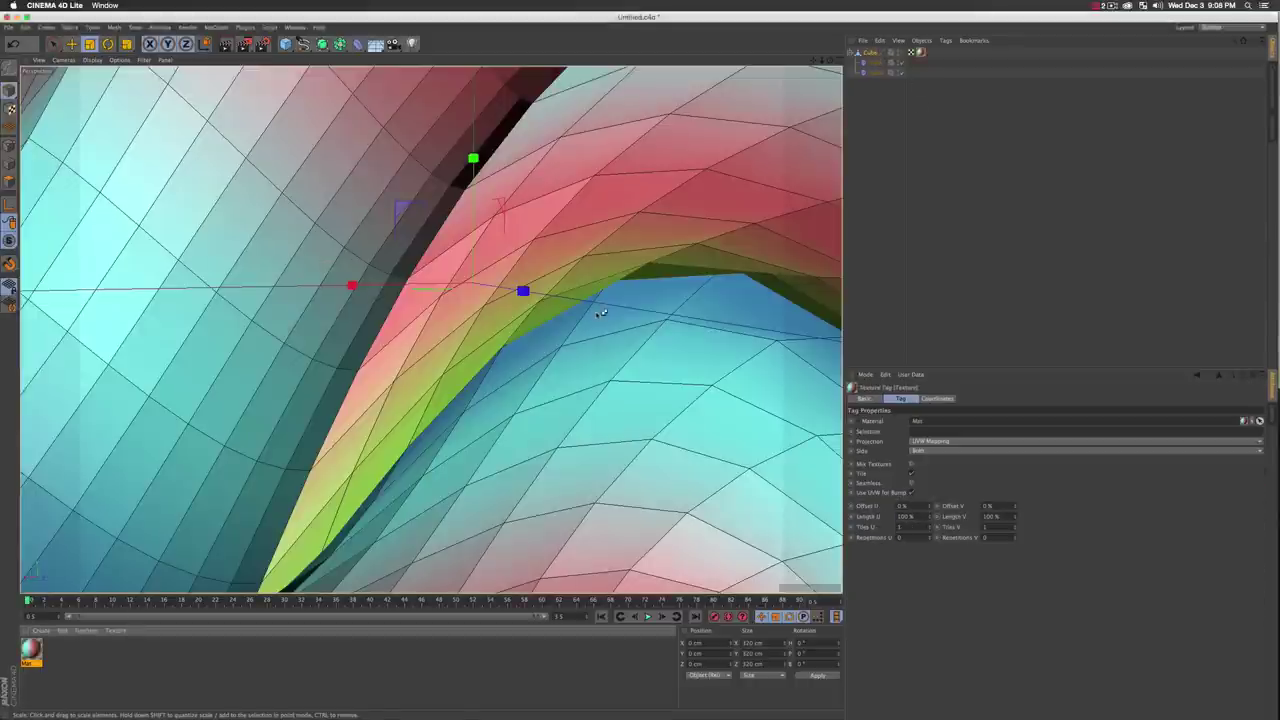
pyautogui.press('super+r')
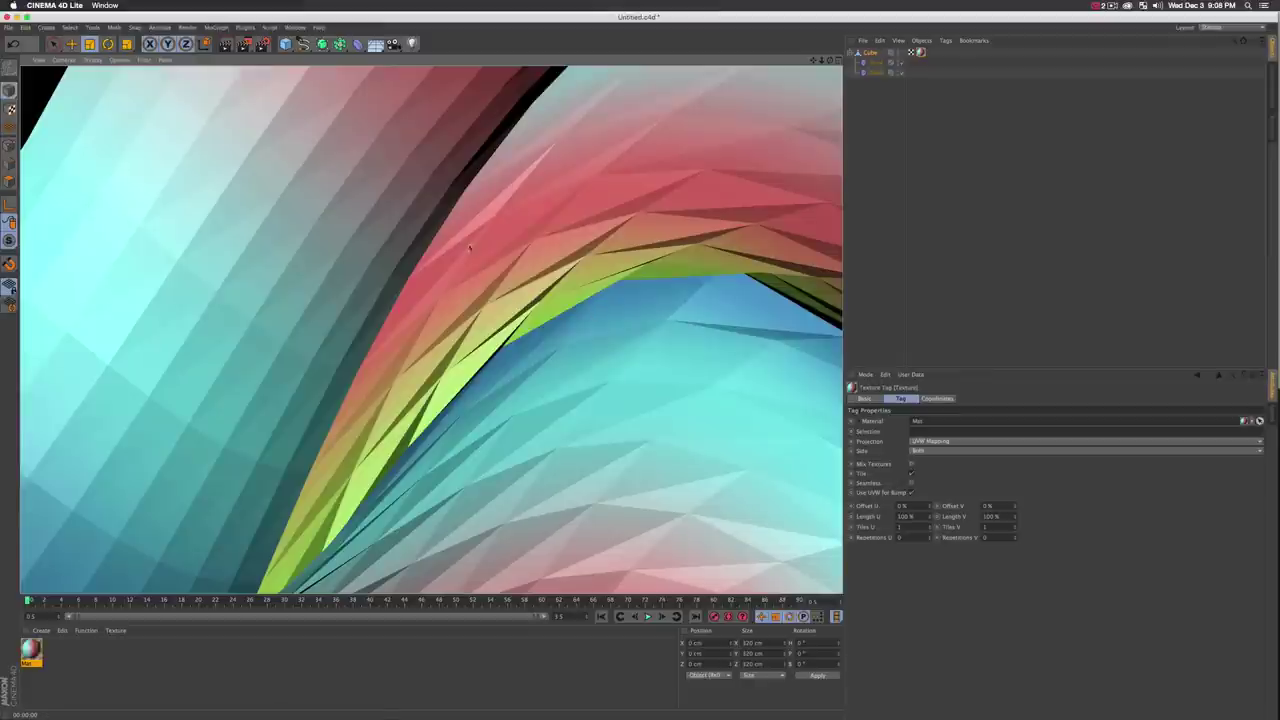
pyautogui.click(914, 163)
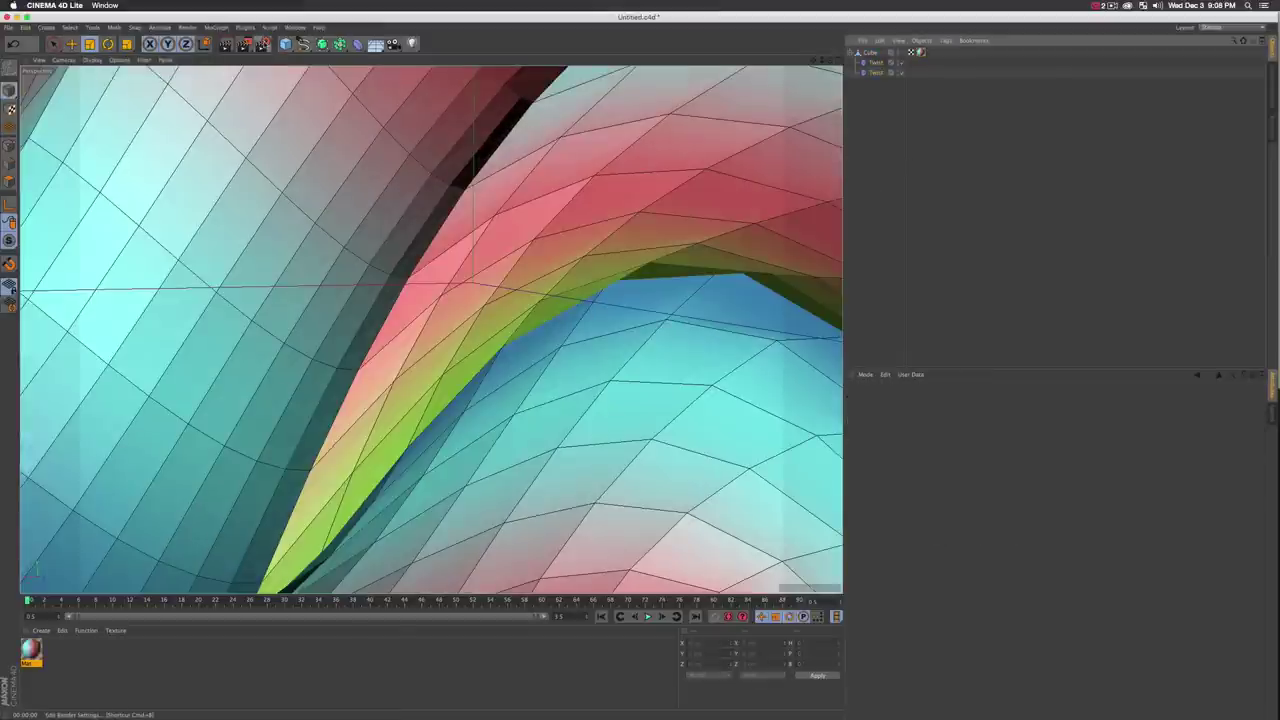
# Step: Set the render output size to 1920 × 1080 pixels
pyautogui.click(264, 45)
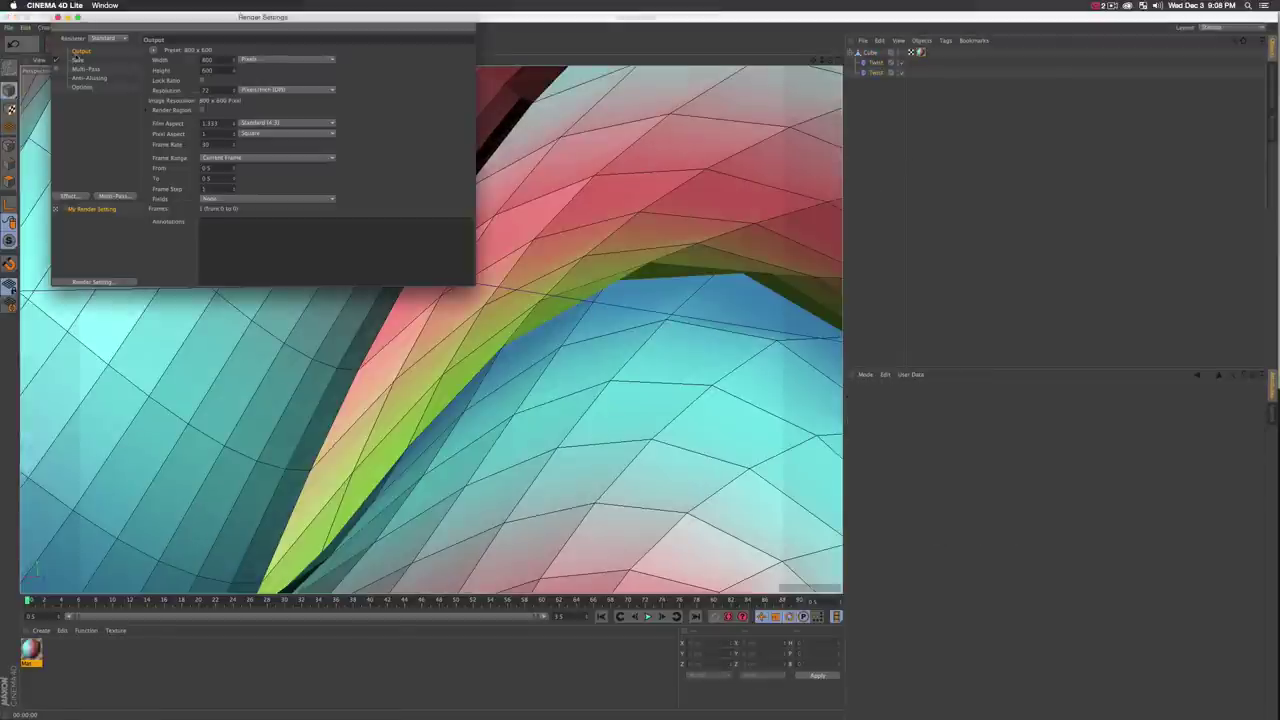
pyautogui.moveTo(212, 59); pyautogui.dragTo(139, 47)
pyautogui.write('1')
pyautogui.press('Tab')
pyautogui.press('Tab')
pyautogui.write('10')
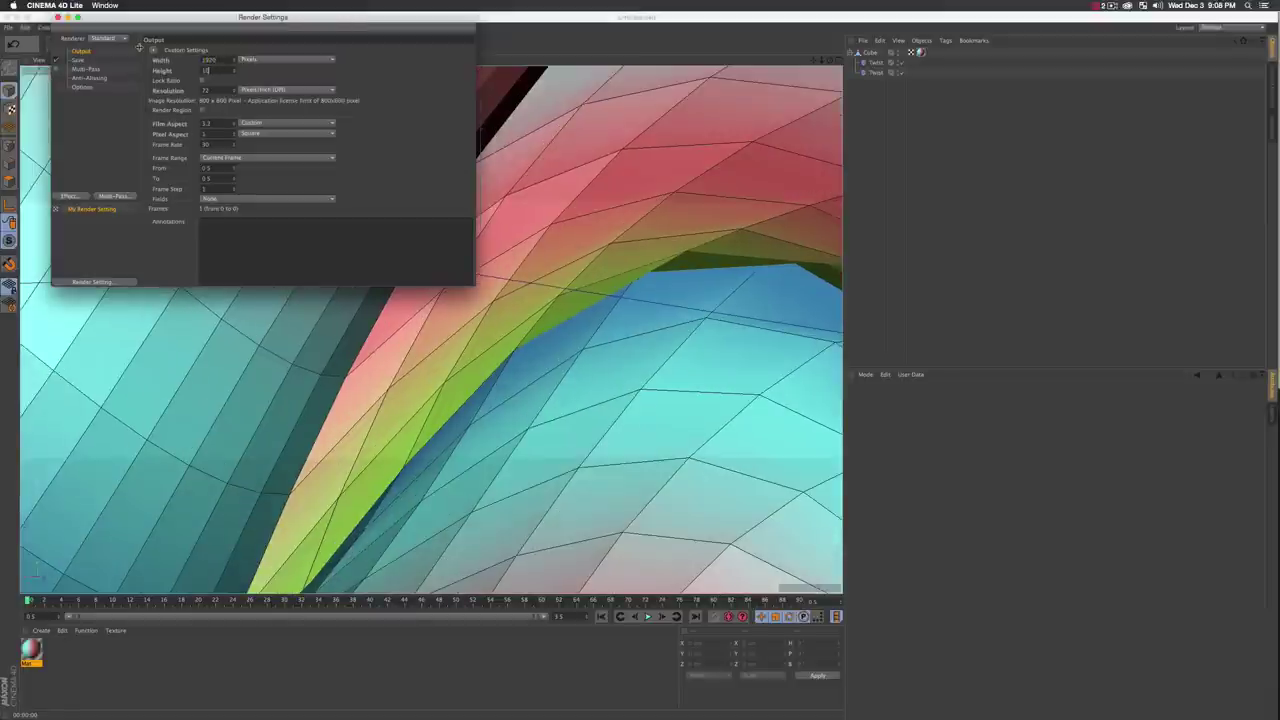
pyautogui.write('80')
pyautogui.press('Return')
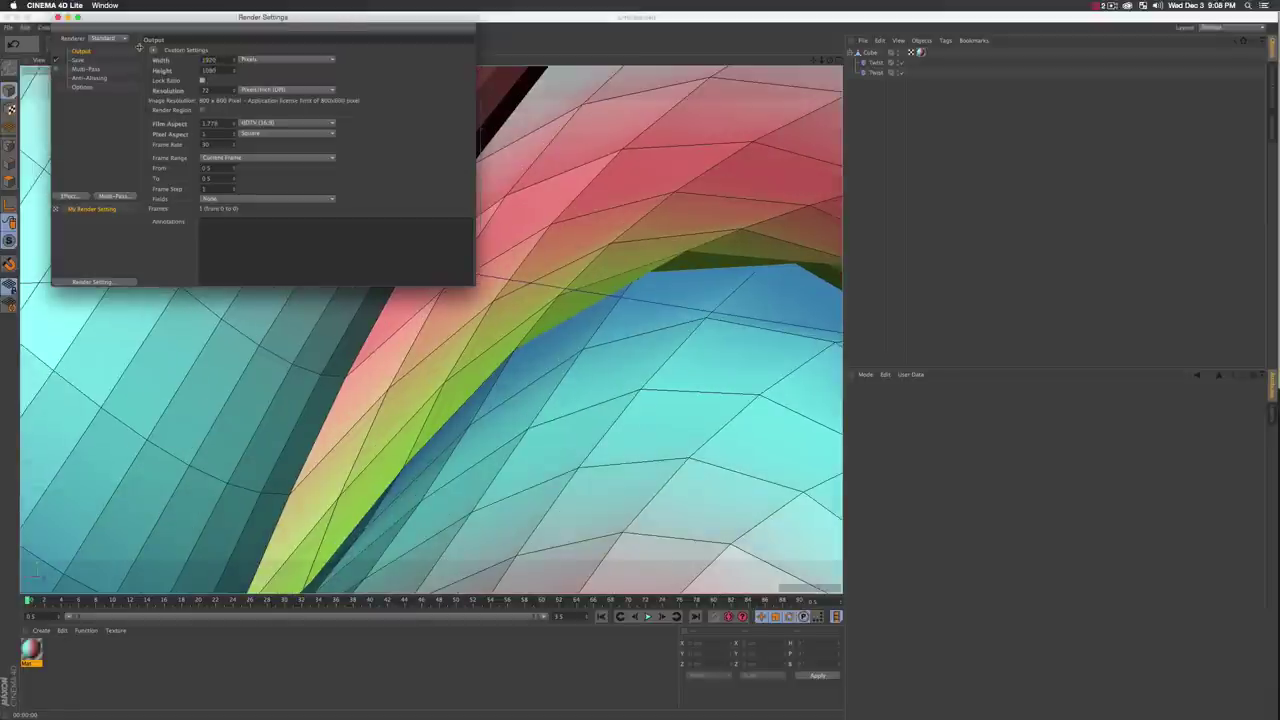
# Step: Add the Ambient Occlusion effect to the render settings and set the anti-aliasing to Best
pyautogui.click(86, 76)
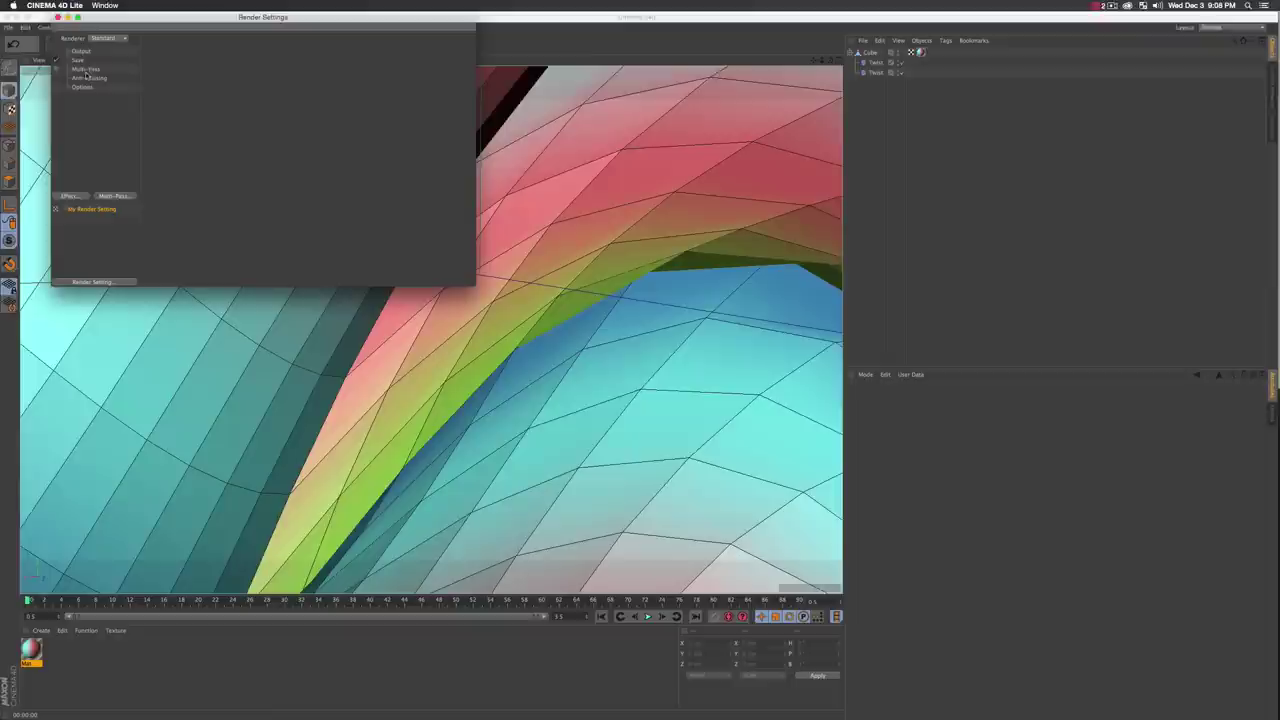
pyautogui.rightClick(87, 132)
pyautogui.click(124, 199)
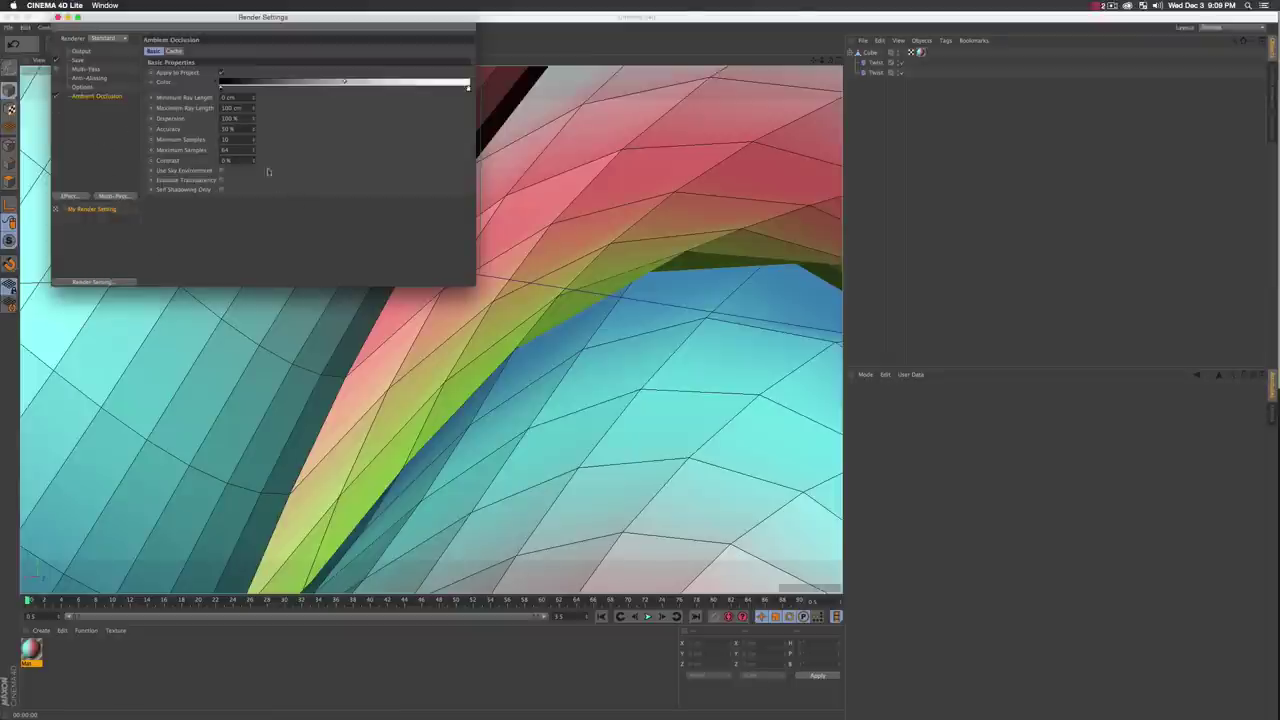
pyautogui.click(80, 78)
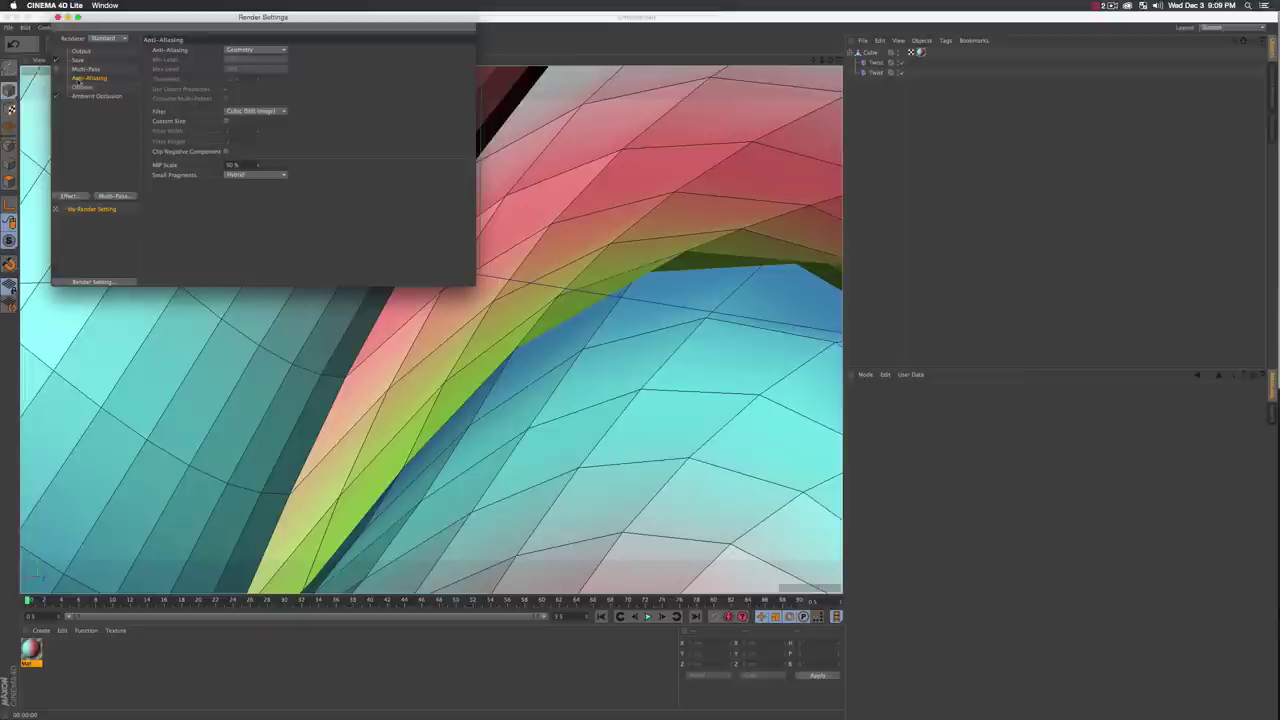
pyautogui.click(248, 50)
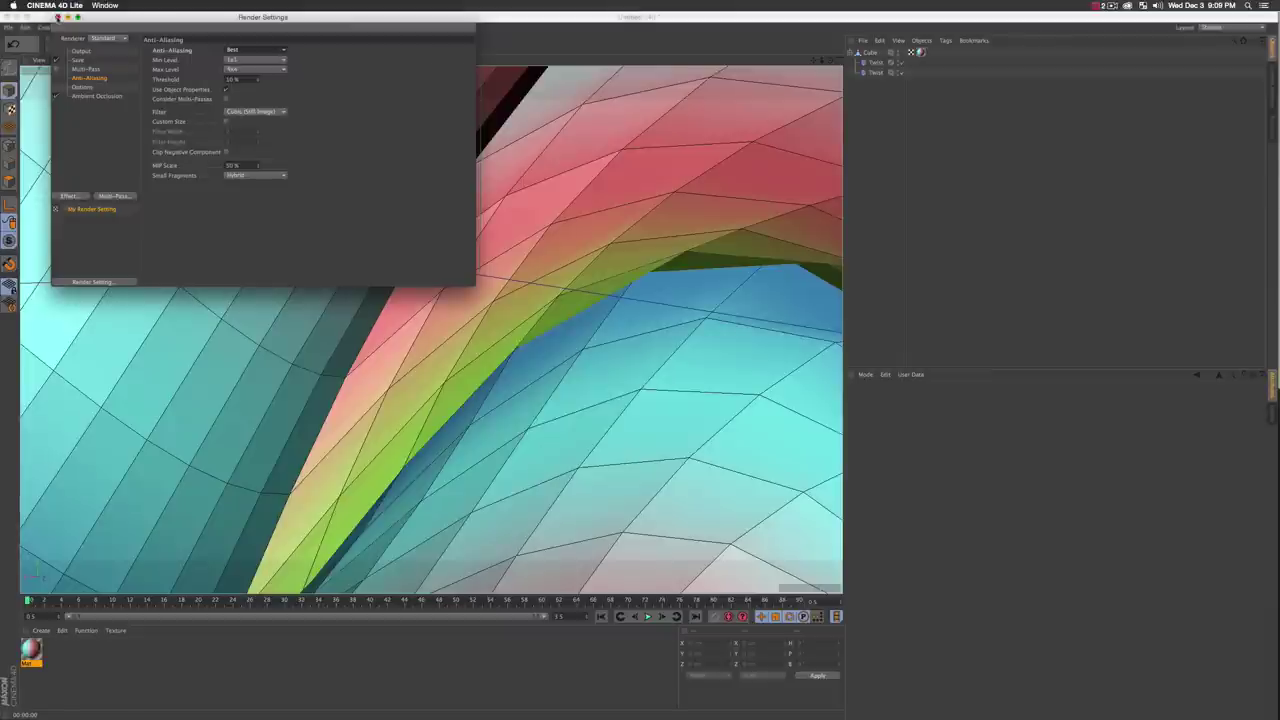
pyautogui.click(57, 17)
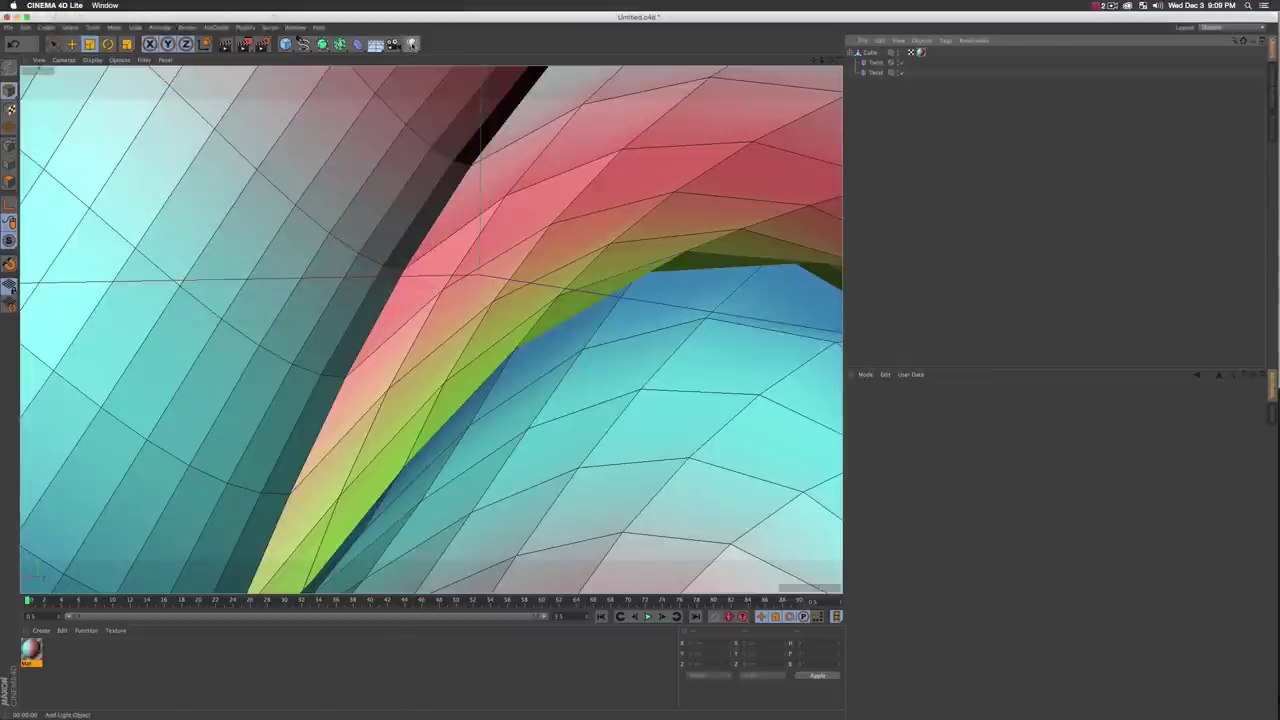
# Step: Add a light to the scene, set its type to Area and turn on its shadow
pyautogui.moveTo(411, 44); pyautogui.dragTo(440, 57)
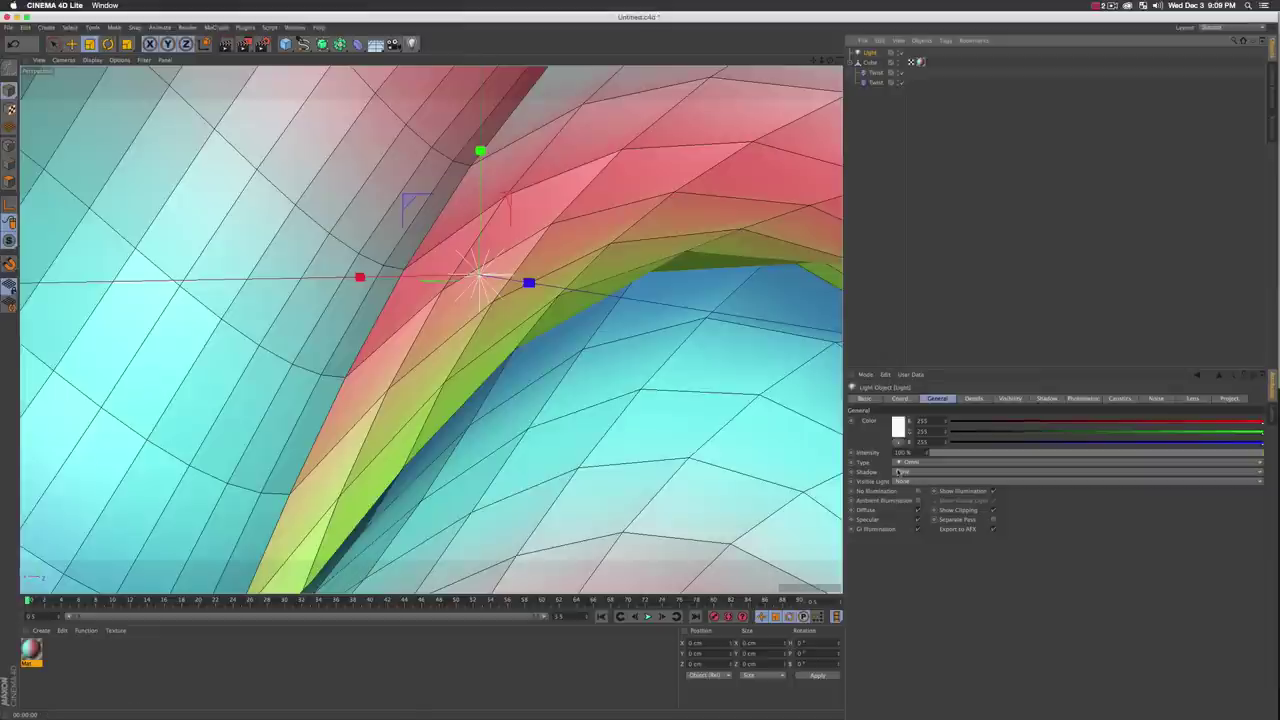
pyautogui.click(898, 466)
pyautogui.click(905, 504)
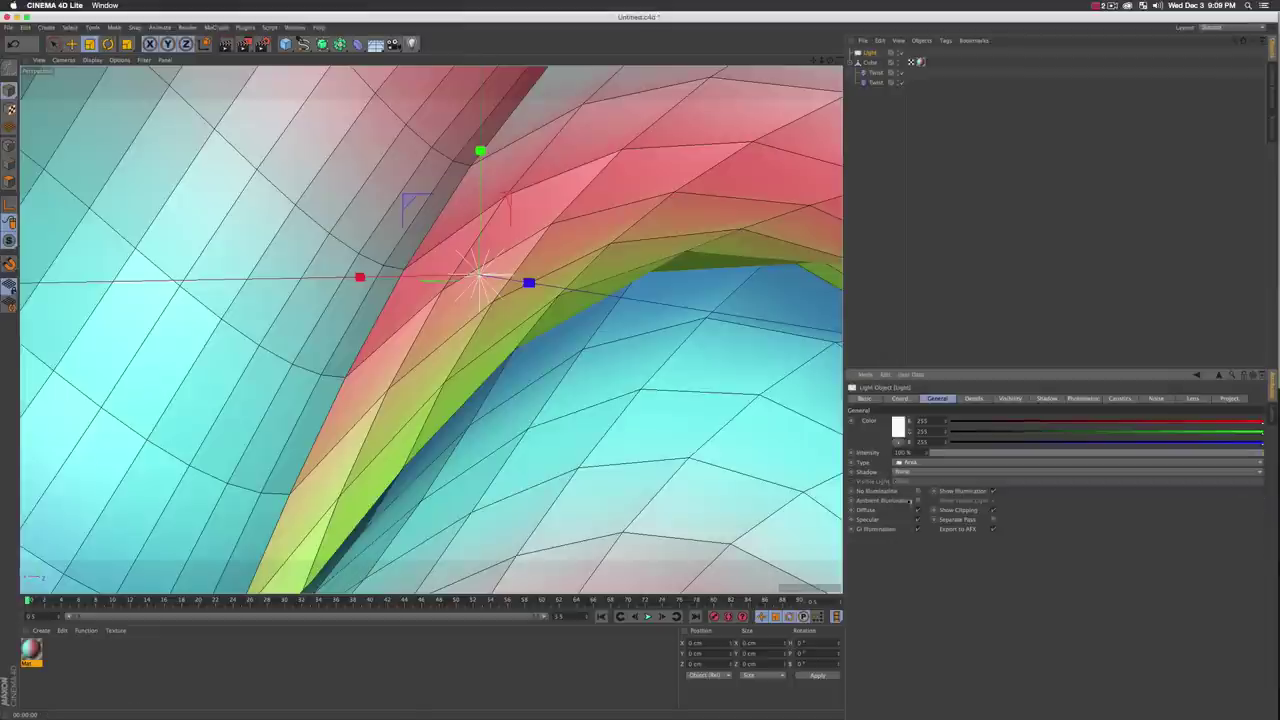
pyautogui.click(900, 472)
pyautogui.click(902, 512)
# Step: Set the area light's falloff to Inverse Square (Physically Accurate)
pyautogui.click(974, 398)
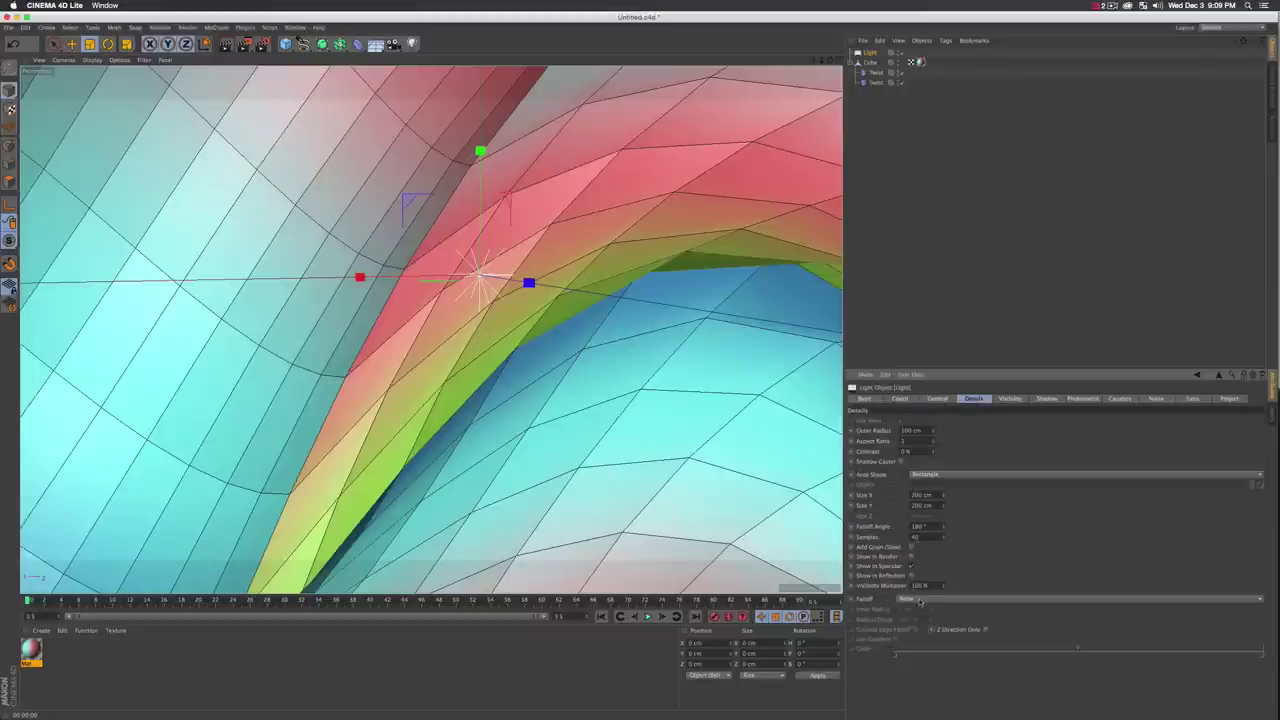
pyautogui.click(920, 599)
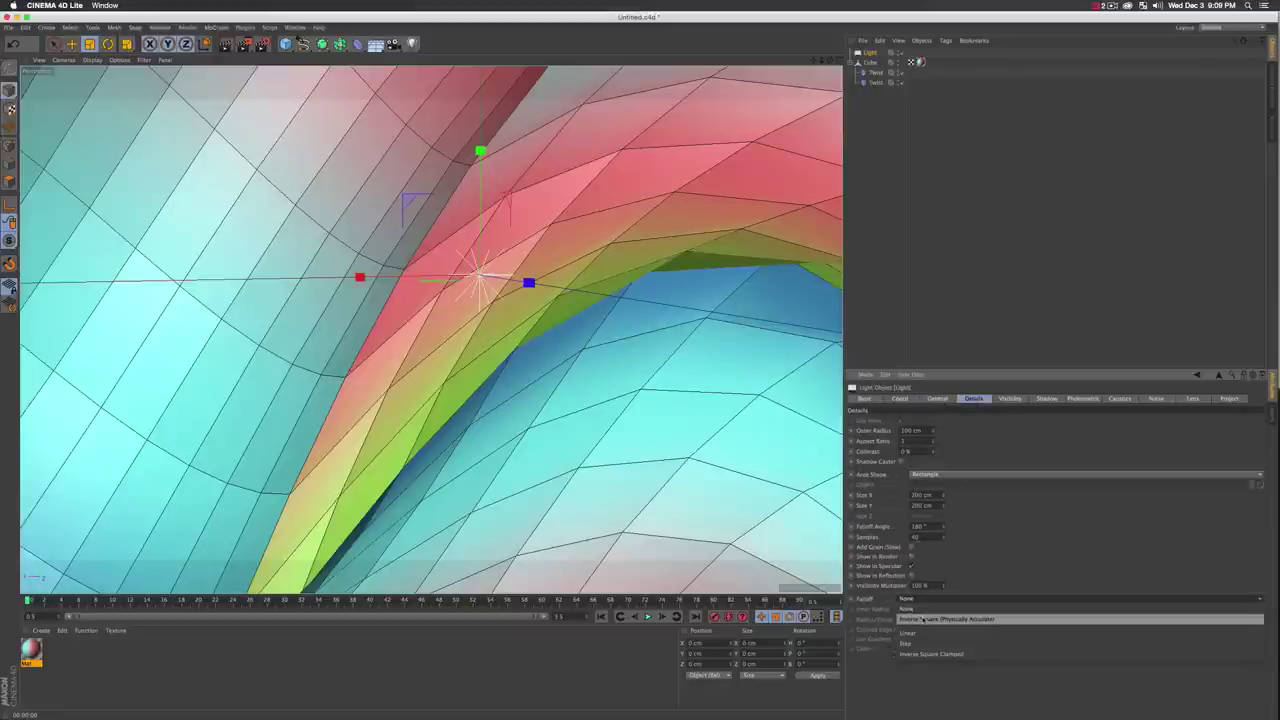
pyautogui.click(922, 619)
# Step: Scale the area light down and move it along the X axis to about 49 cm
pyautogui.press('t')
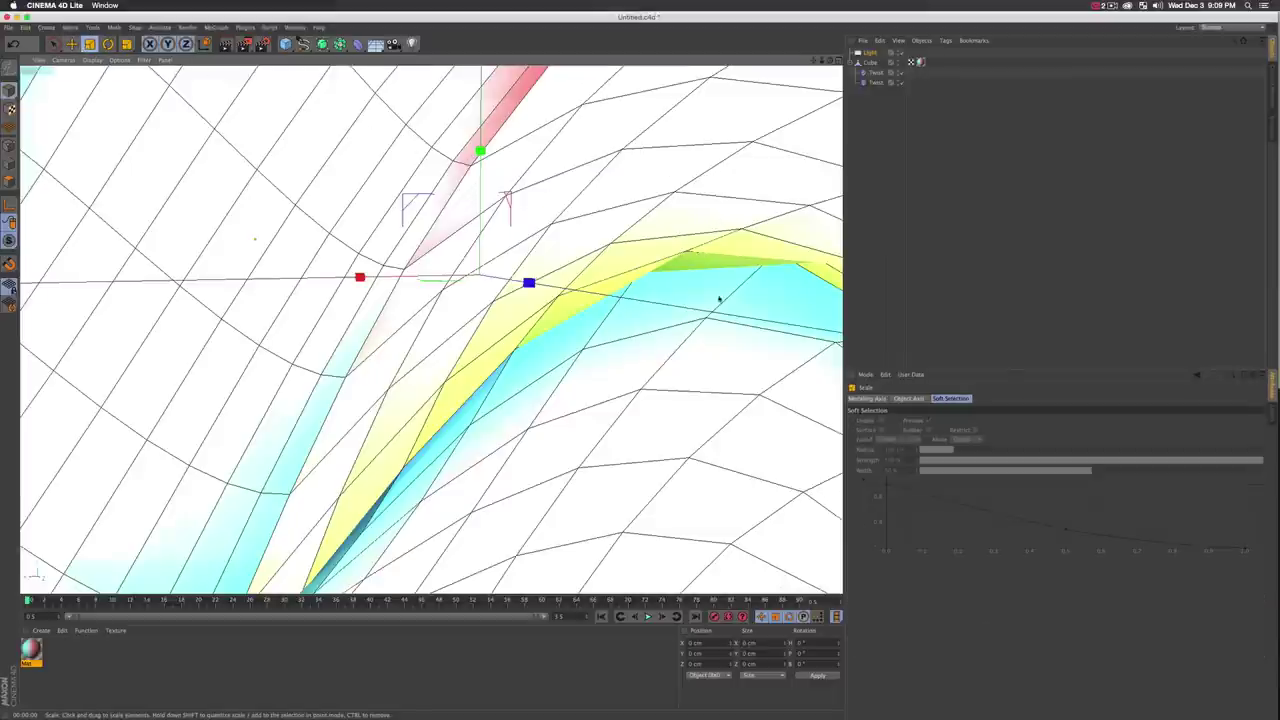
pyautogui.moveTo(719, 299); pyautogui.dragTo(150, 285)
pyautogui.press('e')
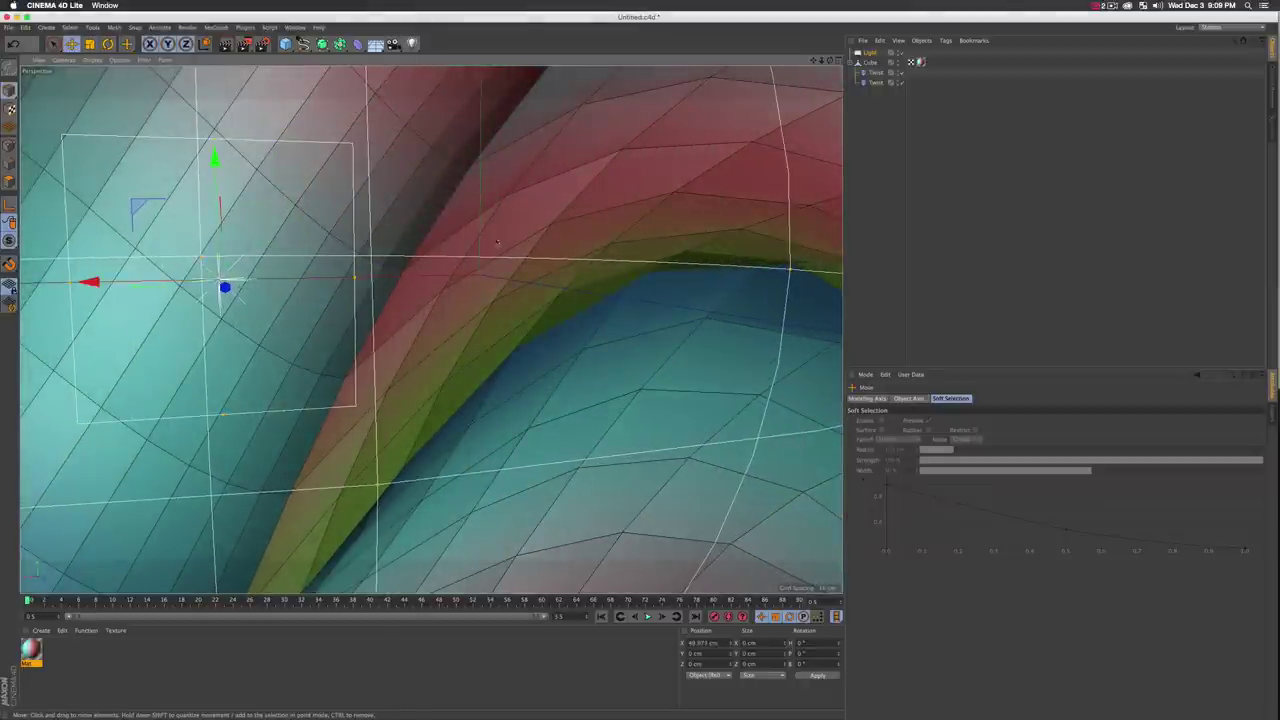
# Step: Duplicate the area light, move the copy to about X -77 cm, Y -50 cm and scale it down
pyautogui.moveTo(126, 281); pyautogui.dragTo(576, 226)
pyautogui.moveTo(662, 154); pyautogui.dragTo(677, 388)
pyautogui.moveTo(594, 508); pyautogui.dragTo(745, 474)
pyautogui.press('t')
pyautogui.moveTo(755, 342); pyautogui.dragTo(701, 421)
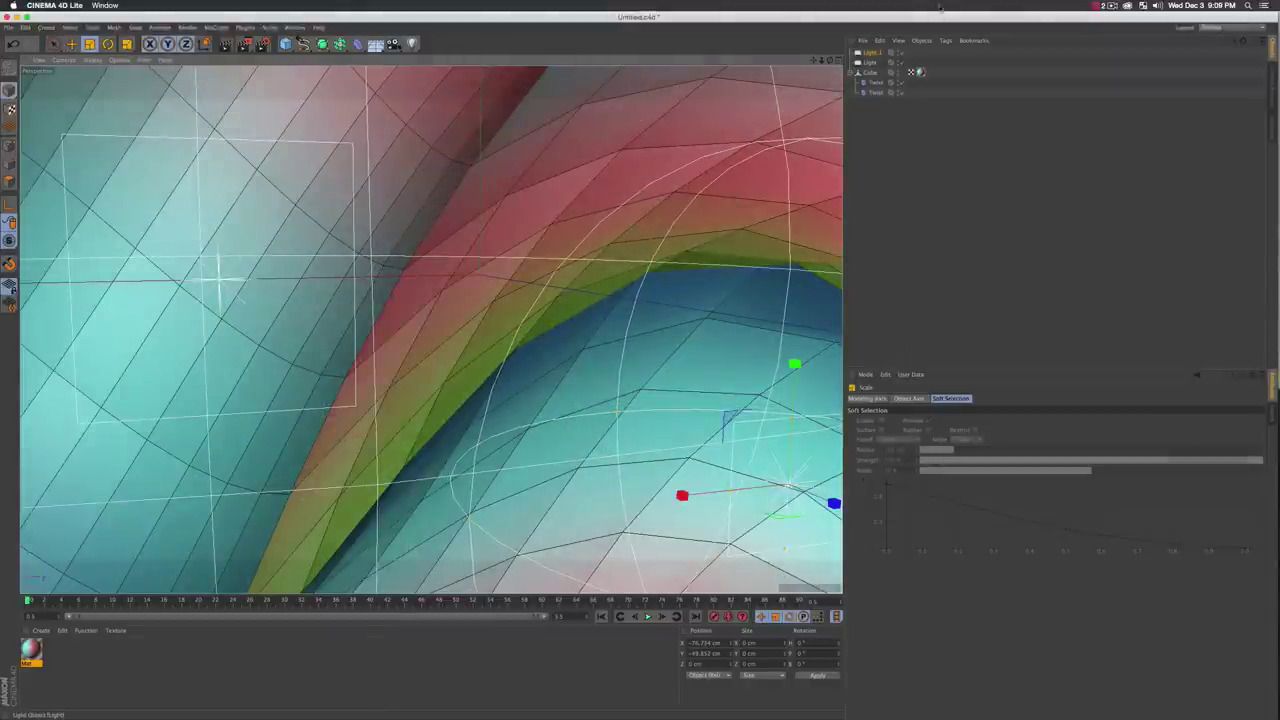
# Step: Change the duplicated light's color to a pale orange with a hue of 35°
pyautogui.click(869, 53)
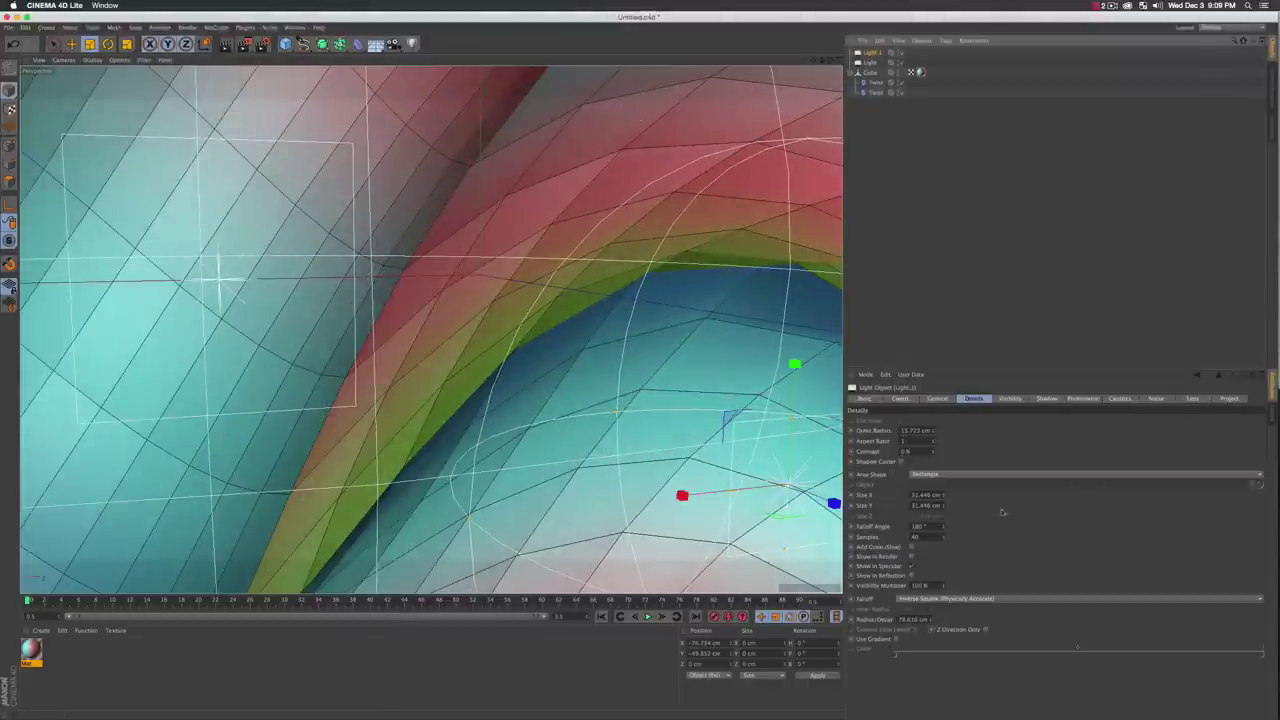
pyautogui.click(944, 399)
pyautogui.click(900, 424)
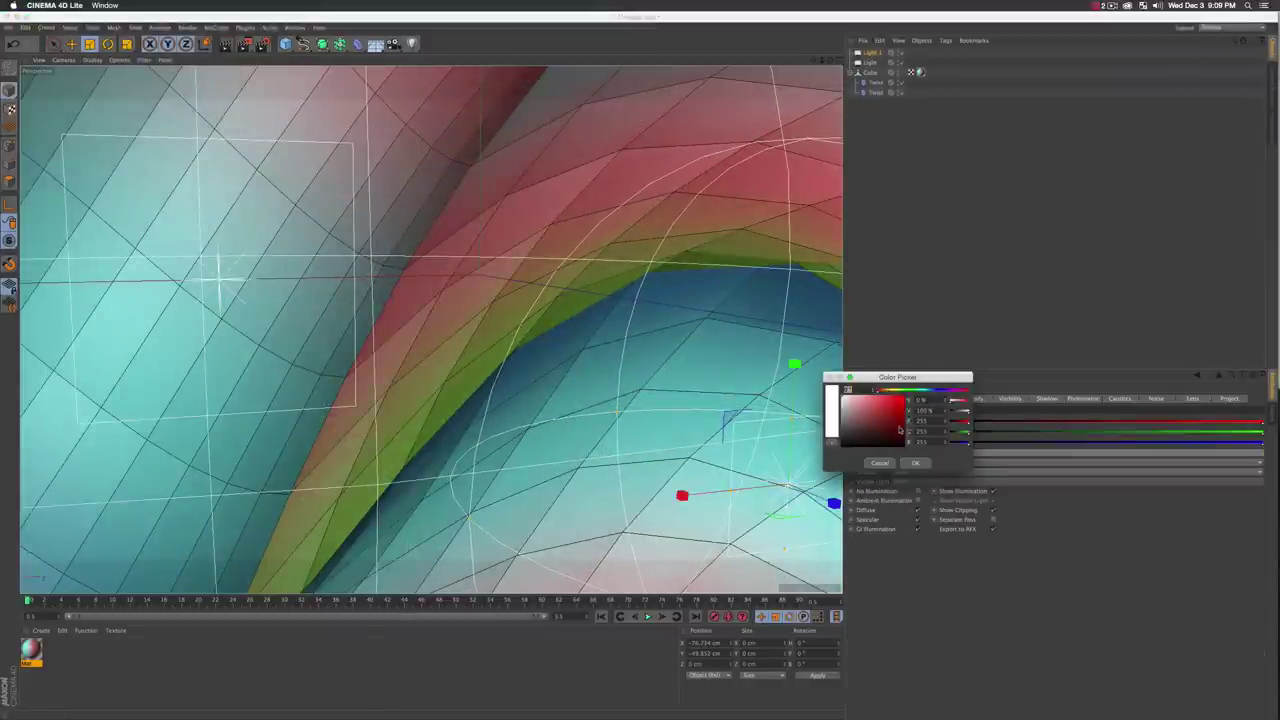
pyautogui.click(886, 390)
pyautogui.moveTo(871, 409); pyautogui.dragTo(868, 401)
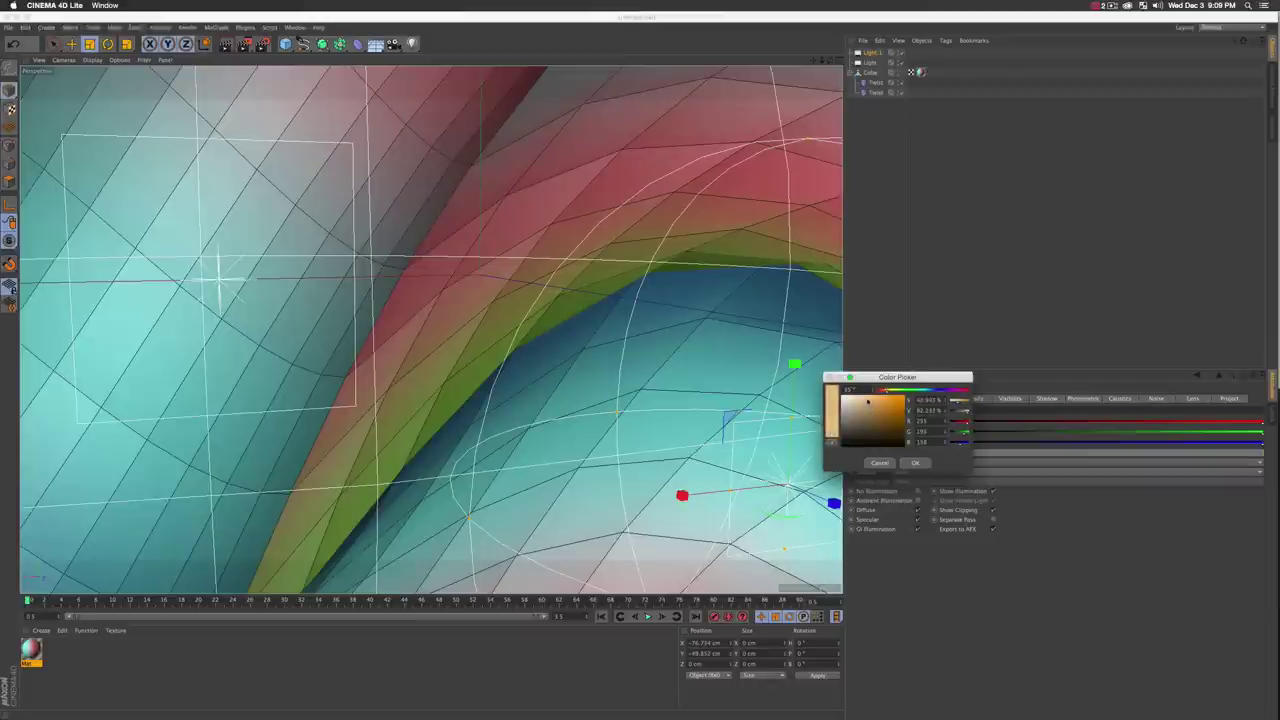
pyautogui.click(913, 462)
# Step: Render a preview of the view with both lights and stop it partway
pyautogui.click(886, 279)
pyautogui.press('super+r')
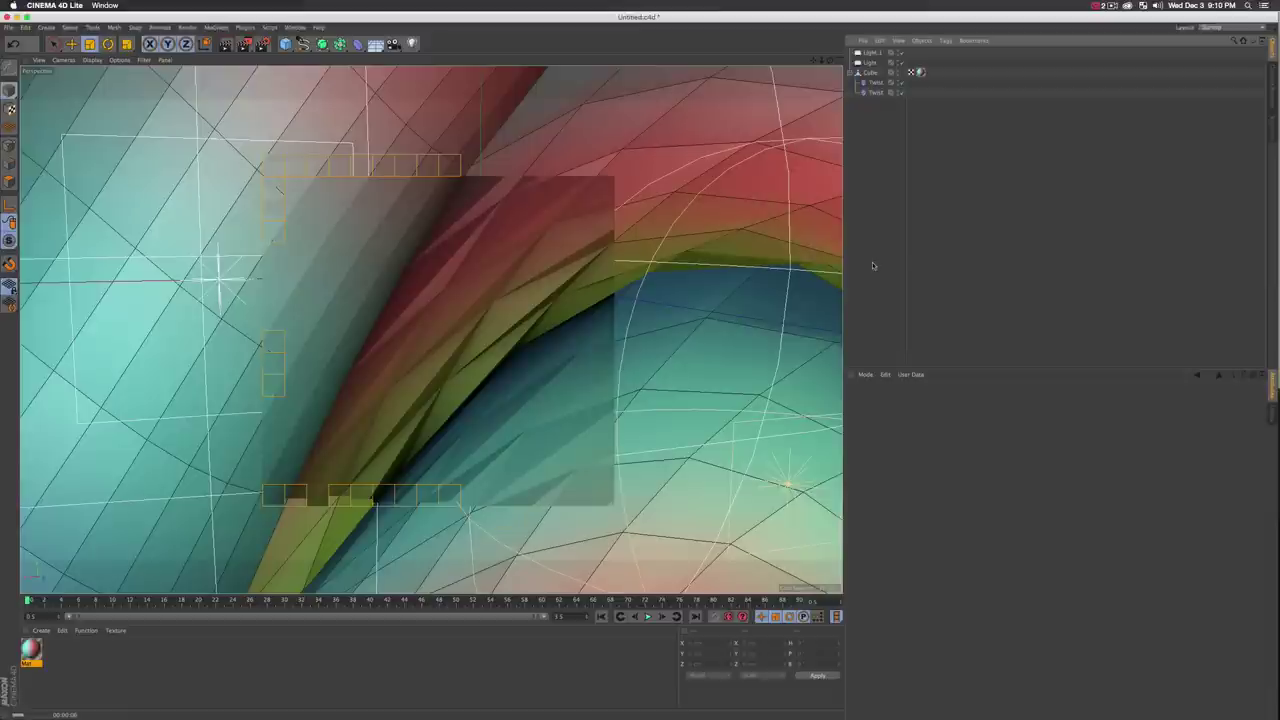
pyautogui.press('Escape')
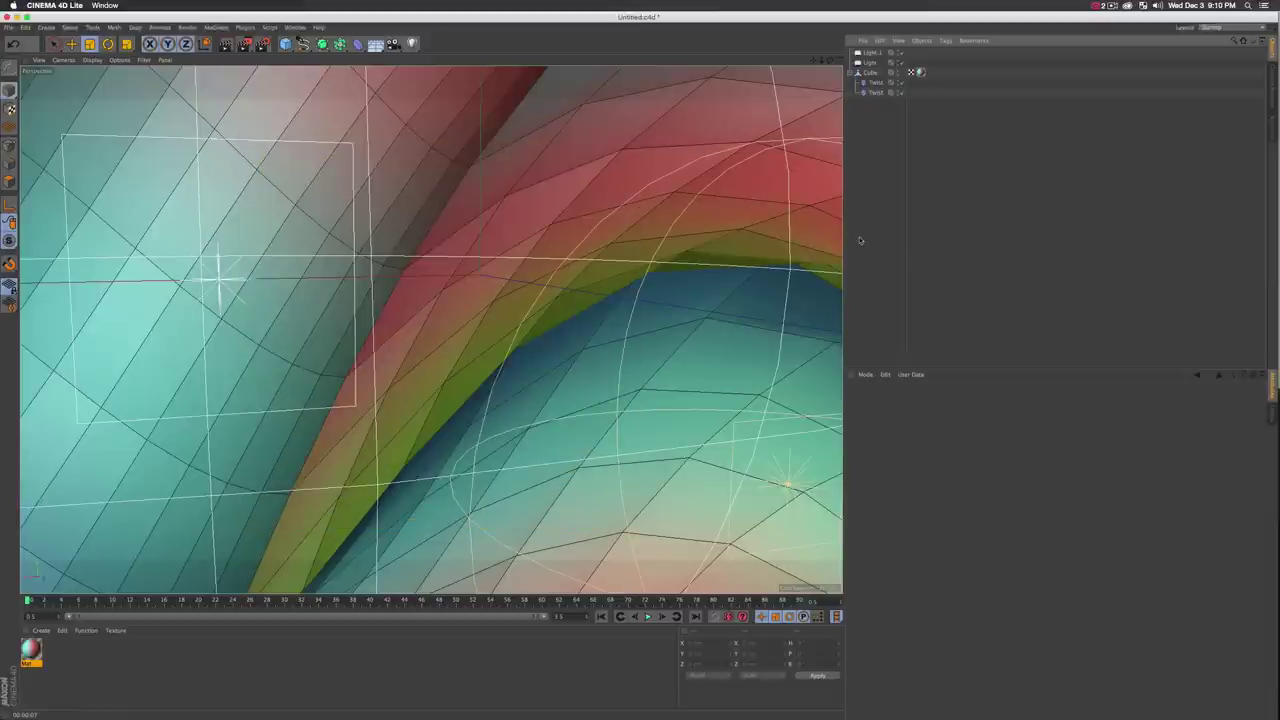
# Step: Save the CINEMA 4D file and switch to After Effects
pyautogui.press('super+s')
pyautogui.hotkey('ctrl', 'Up')
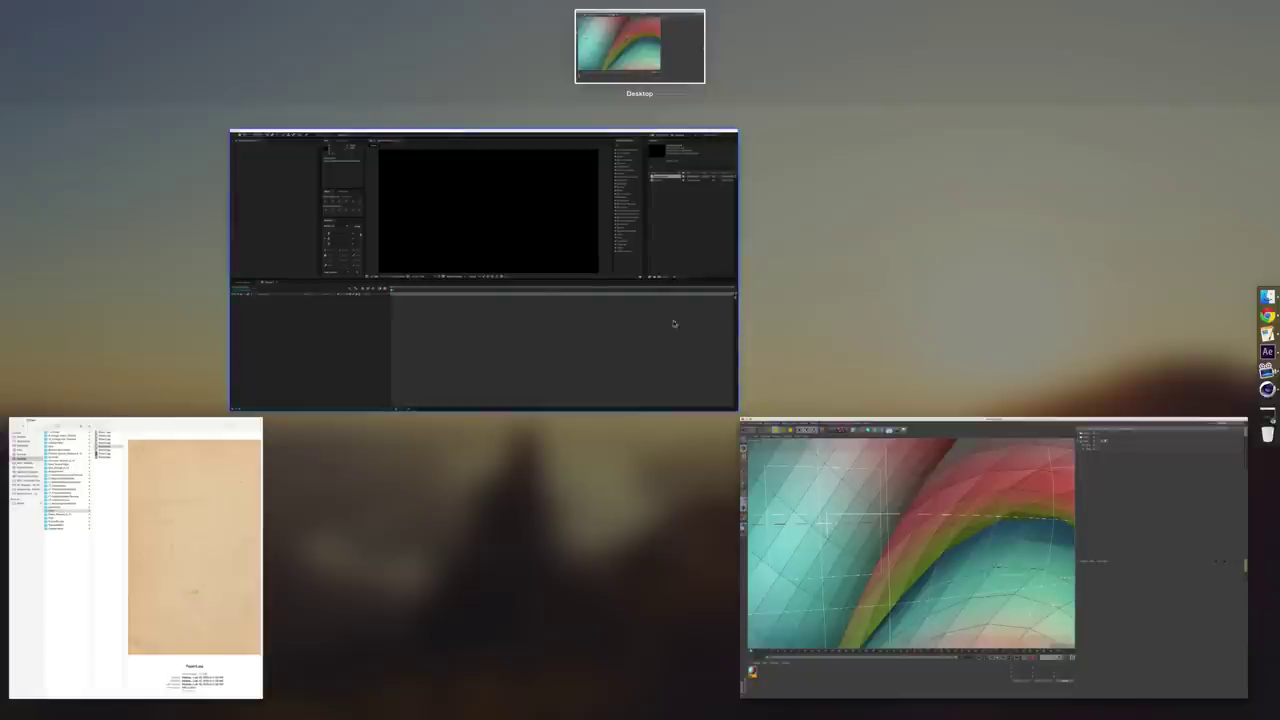
pyautogui.click(675, 323)
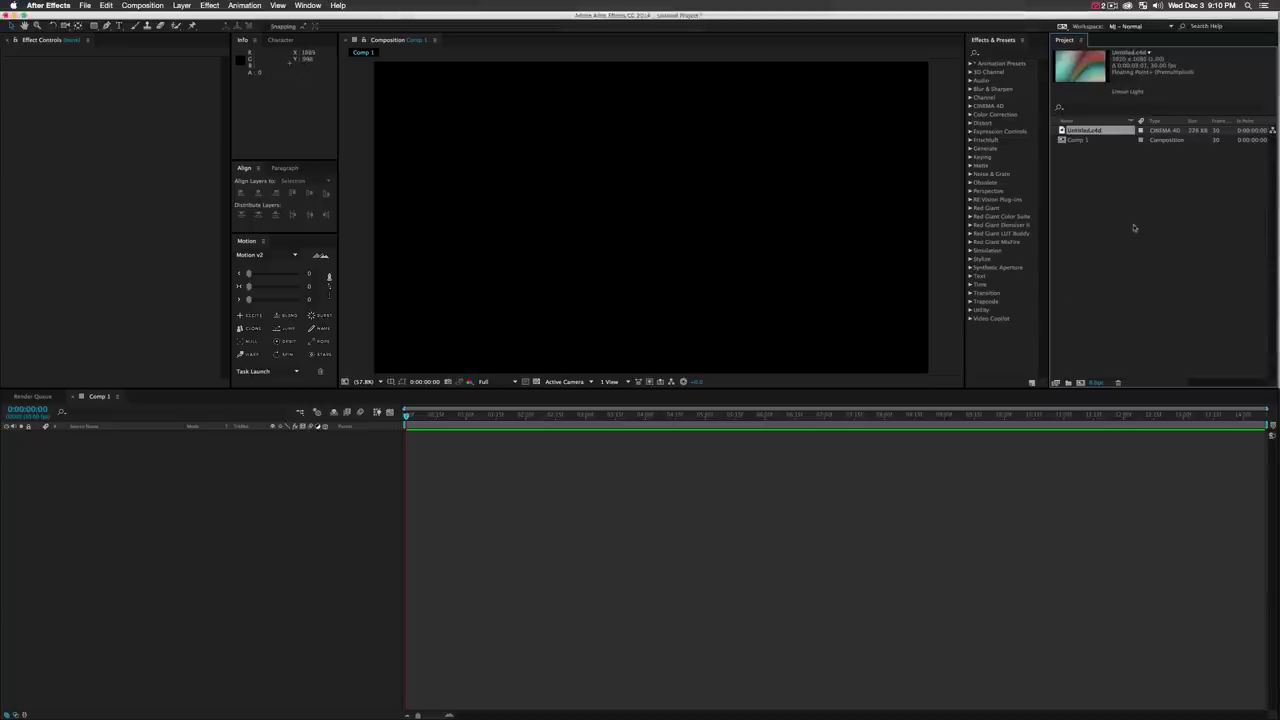
# Step: Add Untitled.c4d to Comp 1 as a layer and set its Cineware renderer to Standard (Final)
pyautogui.moveTo(1073, 130); pyautogui.dragTo(186, 458)
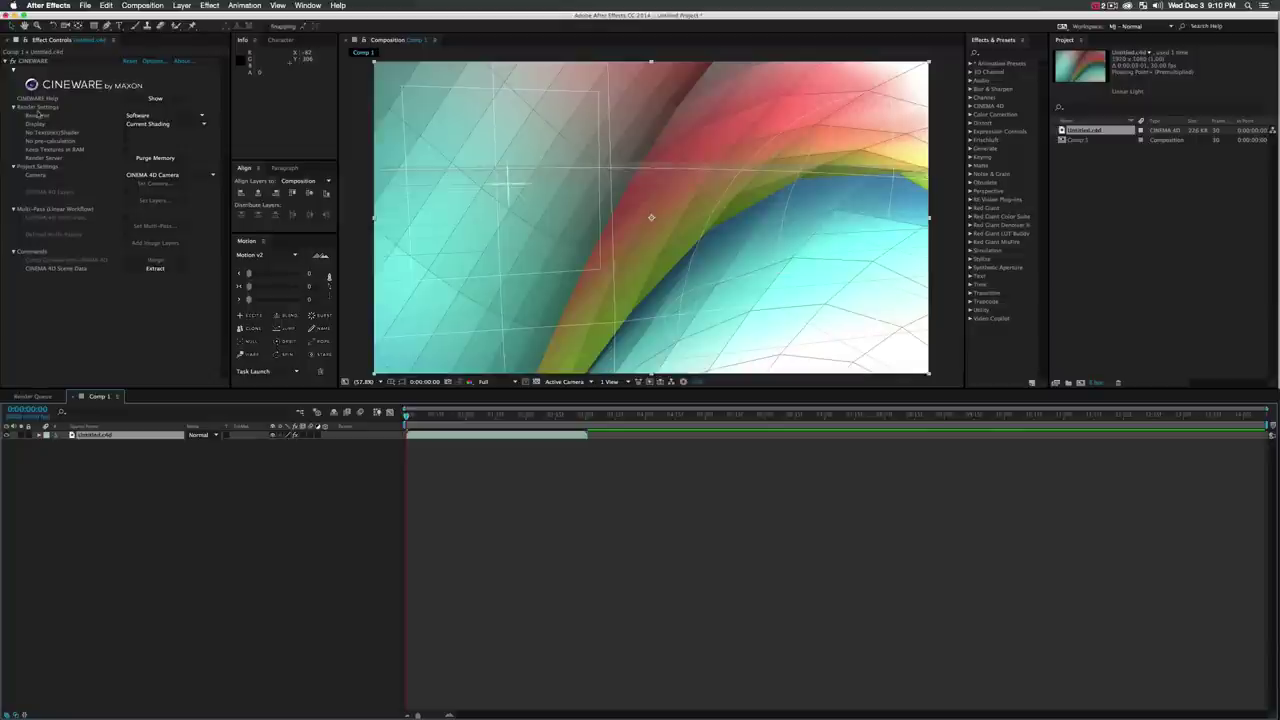
pyautogui.click(170, 117)
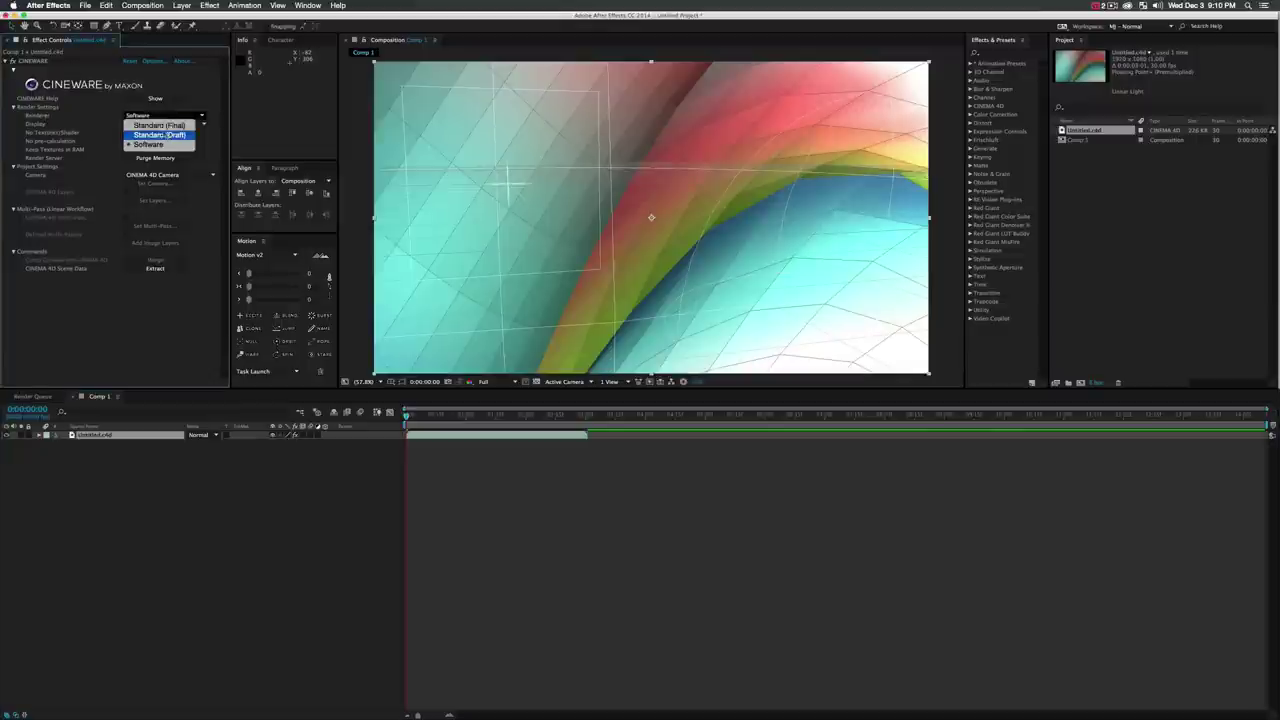
pyautogui.click(159, 126)
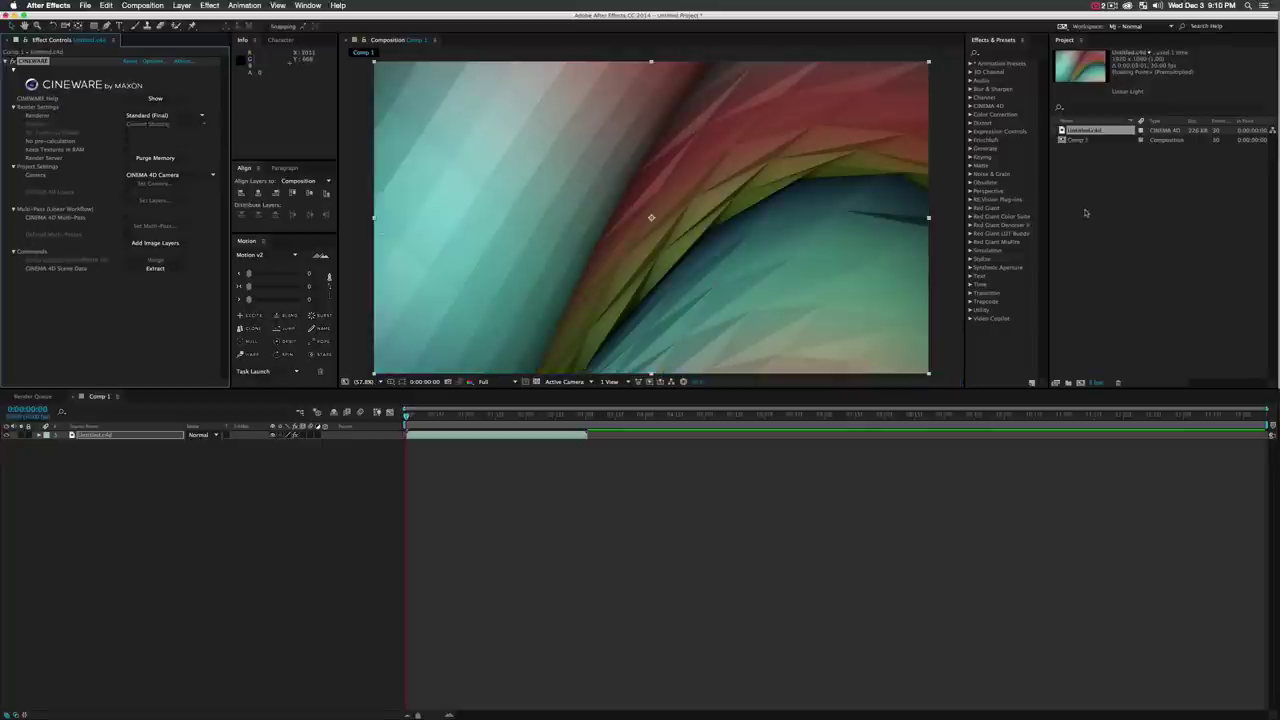
# Step: Import Paper3.jpg from the Paper textures folder as a JPEG sequence and add it to Comp 1 above the Untitled.c4d layer
pyautogui.doubleClick(1085, 212)
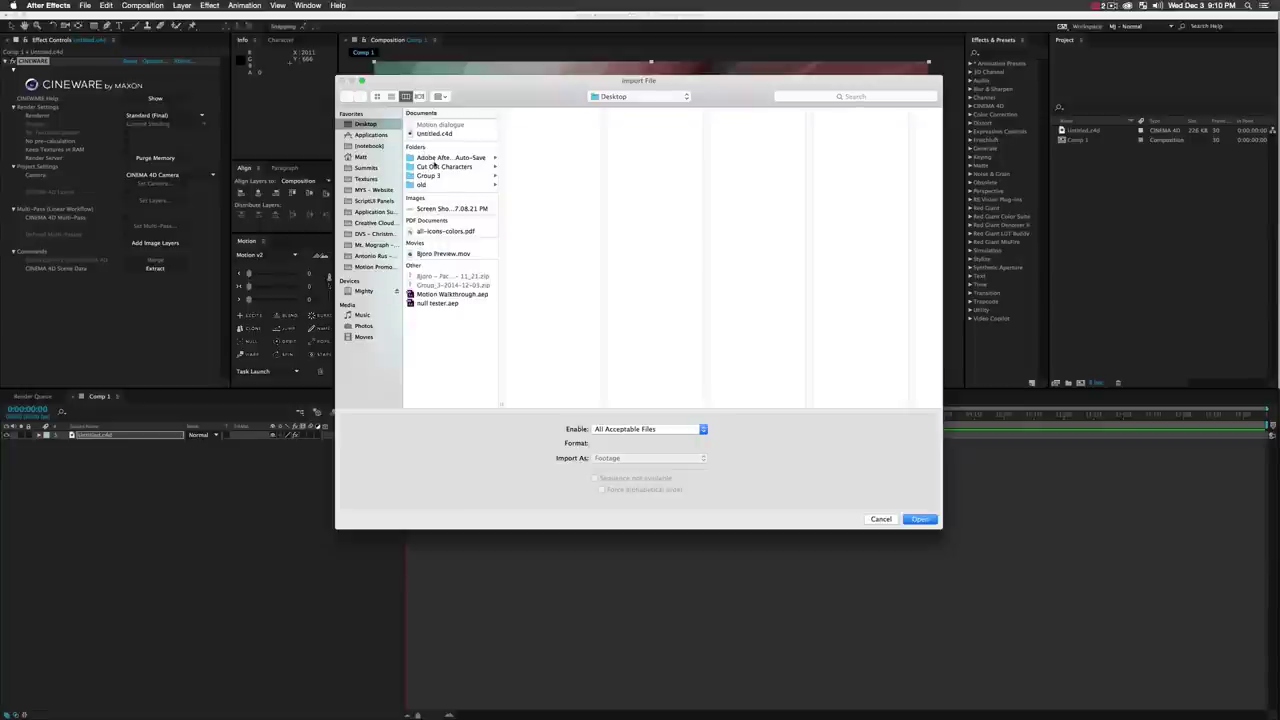
pyautogui.click(367, 180)
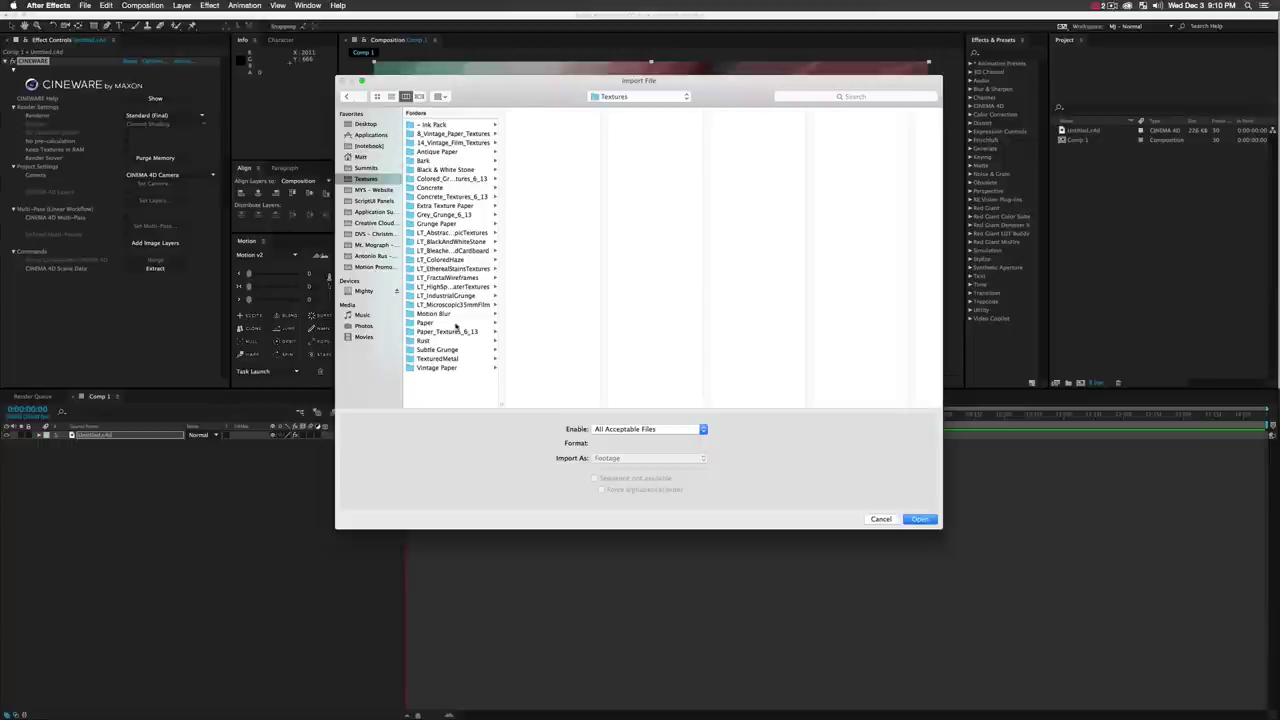
pyautogui.click(458, 326)
pyautogui.click(536, 140)
pyautogui.click(919, 519)
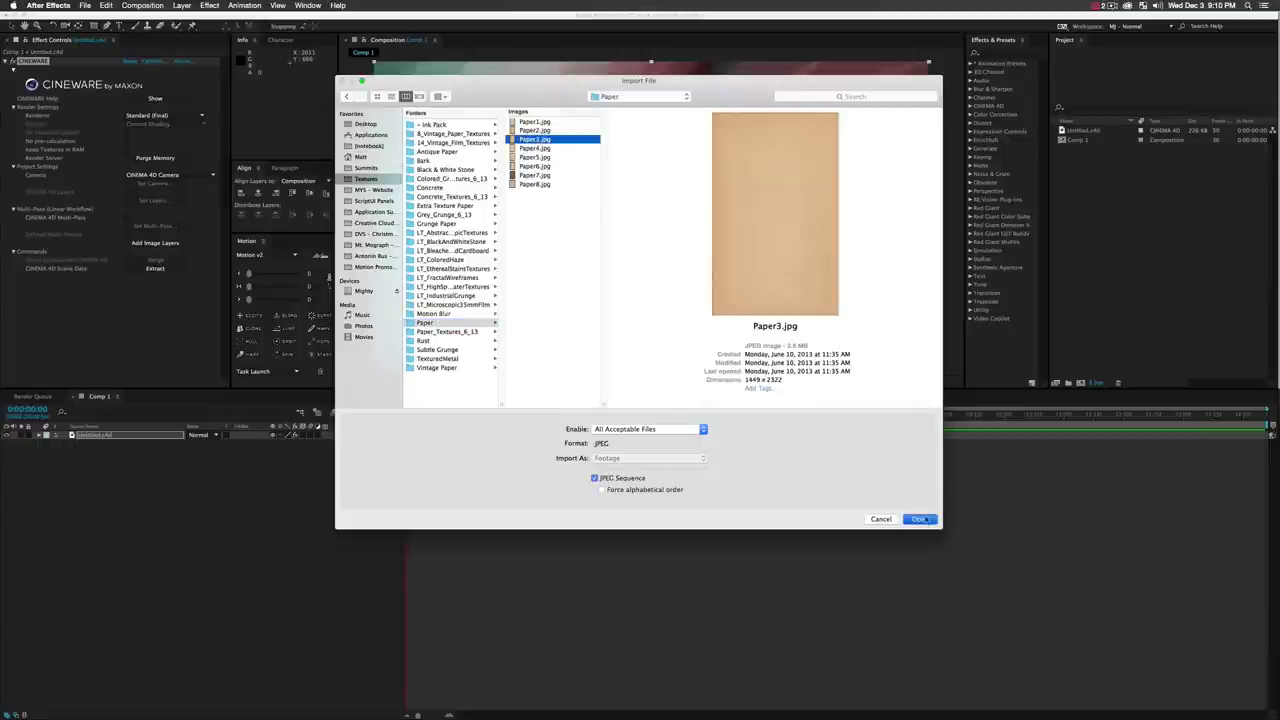
pyautogui.moveTo(209, 448); pyautogui.dragTo(134, 434)
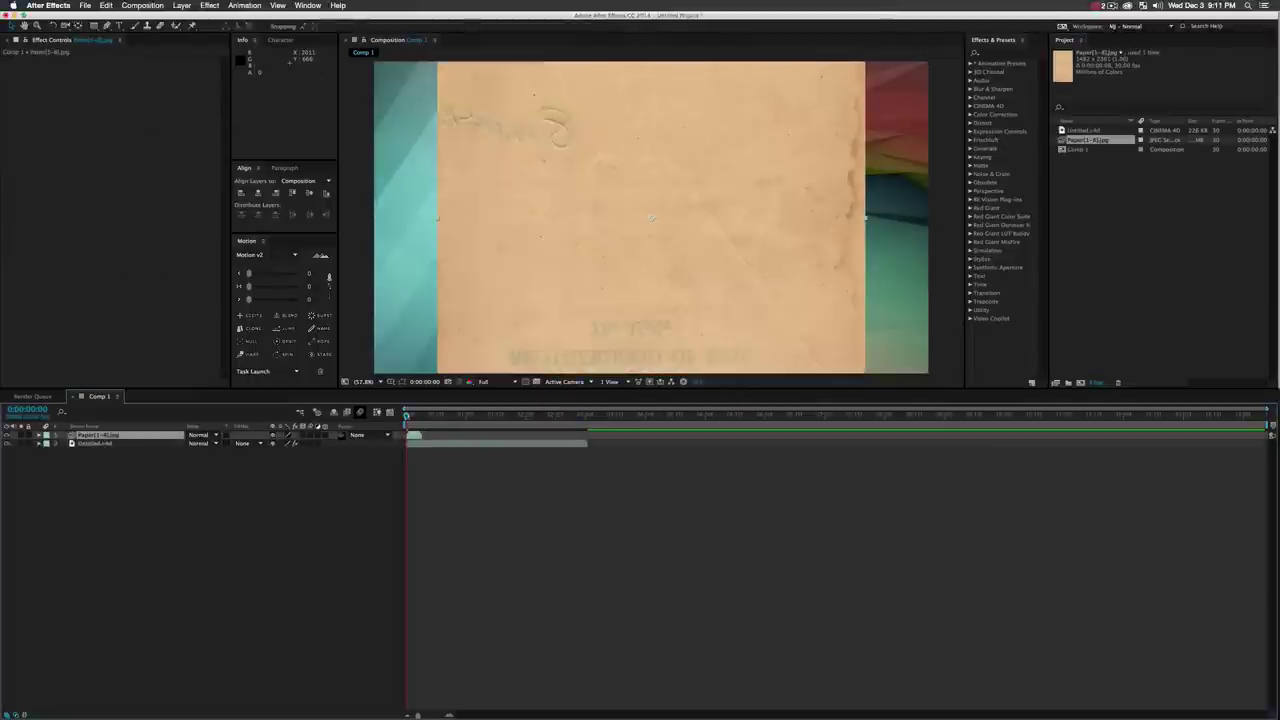
# Step: Rotate the paper texture layer to cover the whole frame and lower its opacity so the 3D artwork shows through
pyautogui.press('w')
pyautogui.moveTo(791, 211); pyautogui.dragTo(850, 226)
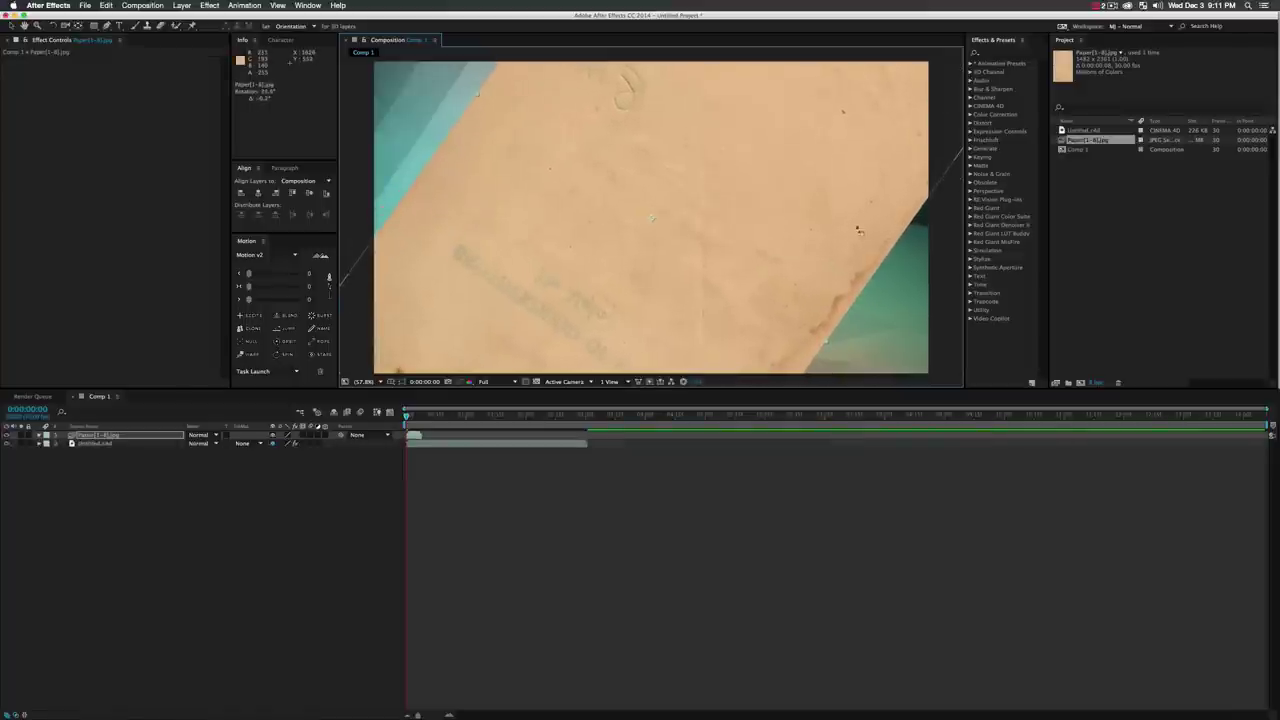
pyautogui.press('r')
pyautogui.moveTo(292, 447); pyautogui.dragTo(226, 446)
pyautogui.press('t')
pyautogui.click(233, 578)
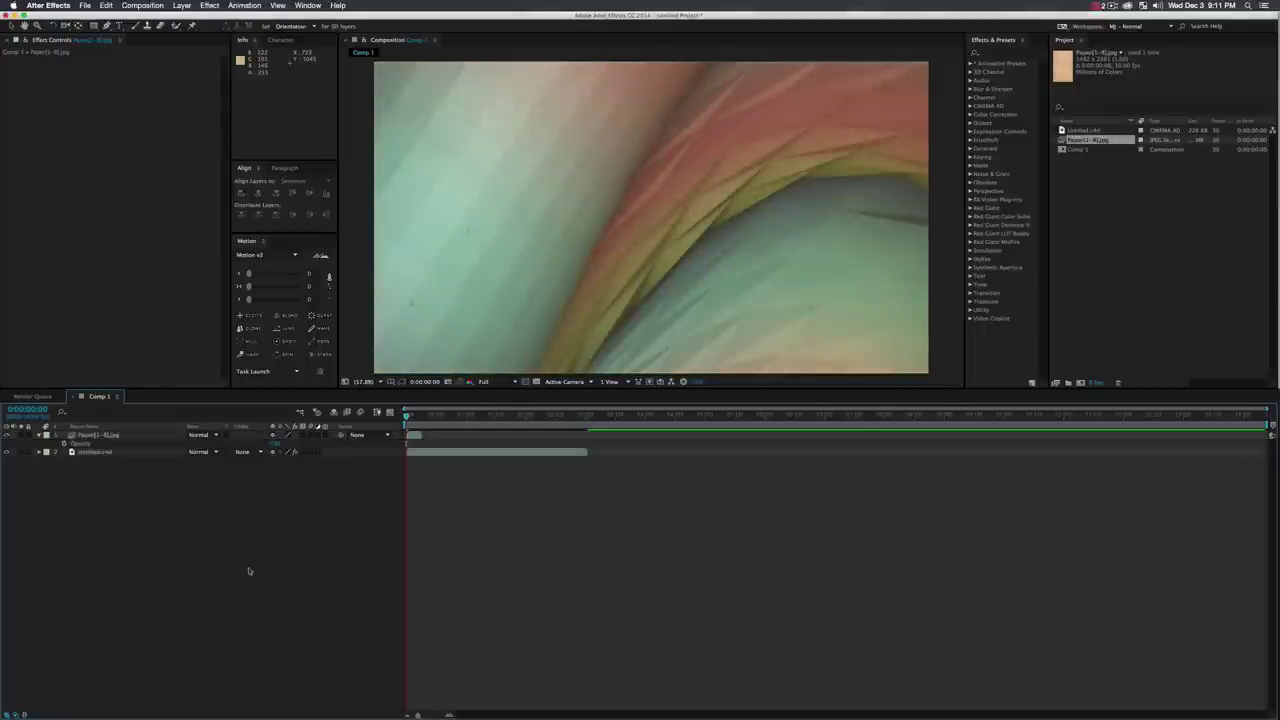